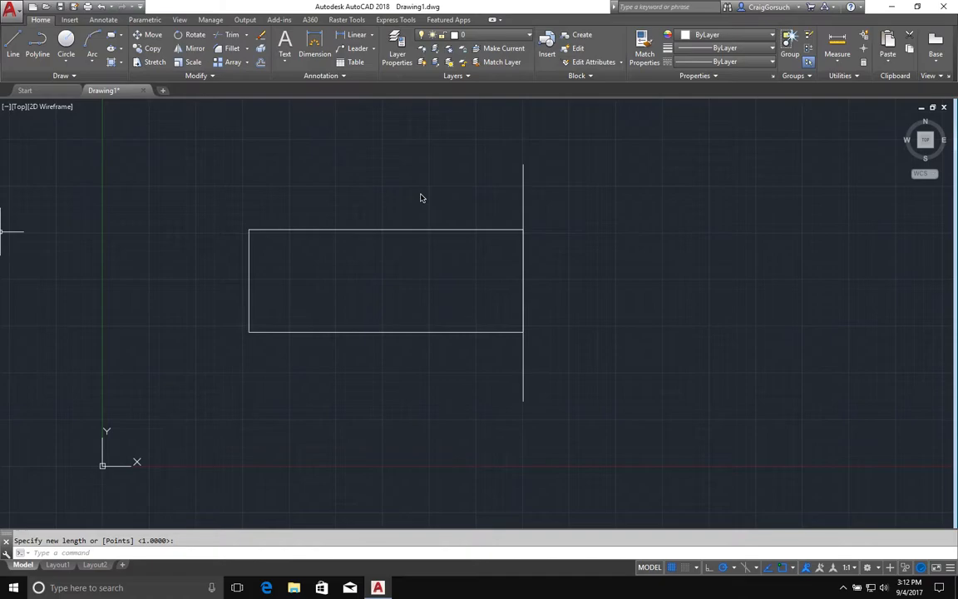
- Erase the existing rectangle and the vertical line at its right edge
click(543, 289)
click(504, 395)
key(Delete)
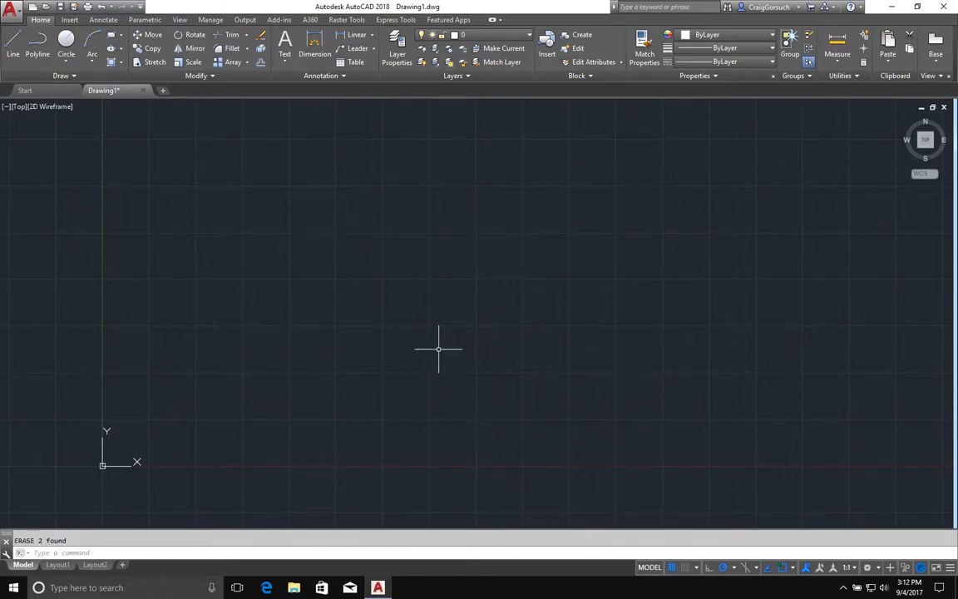
- Draw two separate, nearly horizontal lines, one below the other, both sloping slightly downward to the right
text(l)
key(Return)
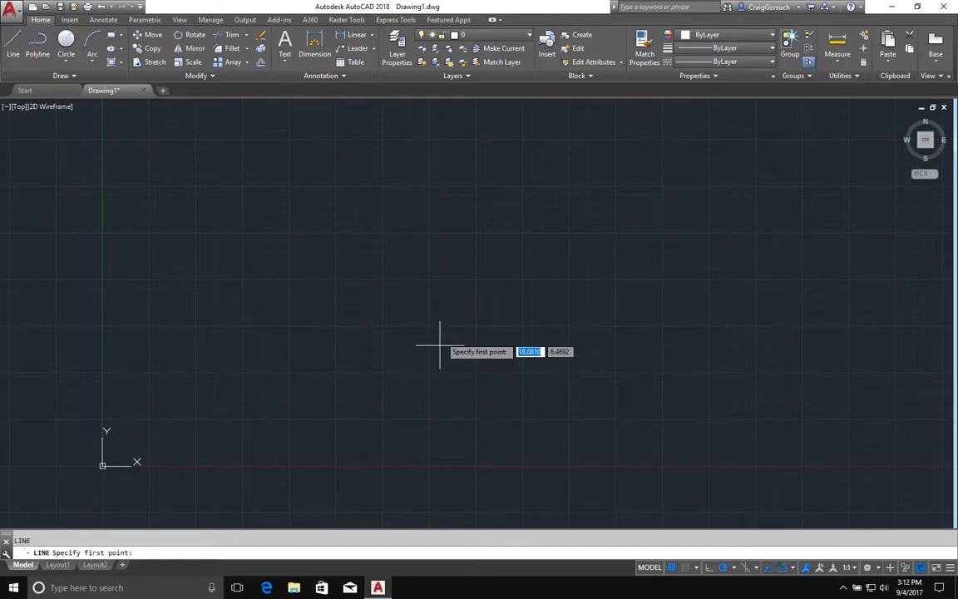
click(183, 168)
click(453, 184)
key(Return)
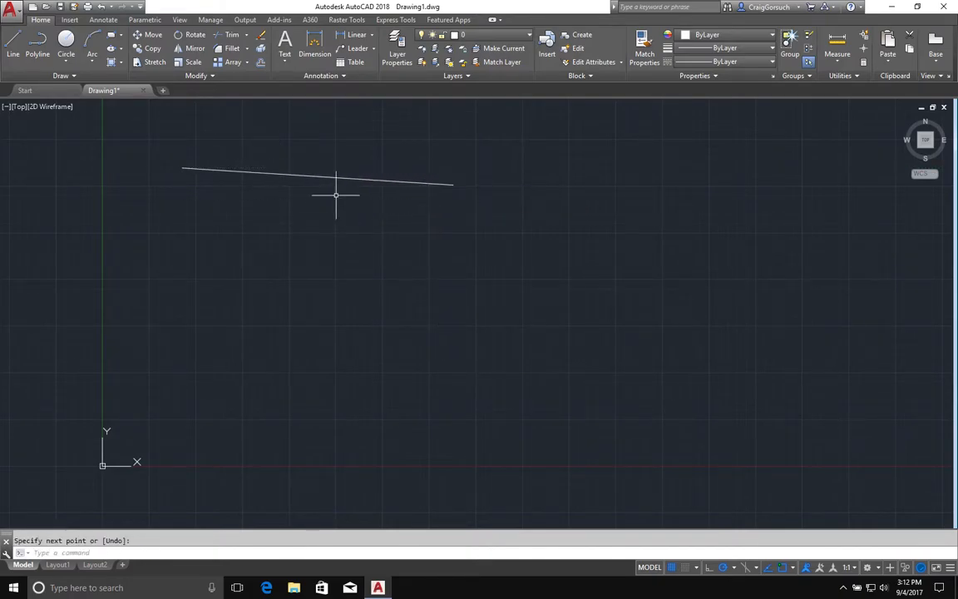
key(Return)
click(181, 189)
click(445, 201)
key(Return)
- Draw a diagonal line rising to the right so that it crosses both sloping lines
key(Return)
click(172, 222)
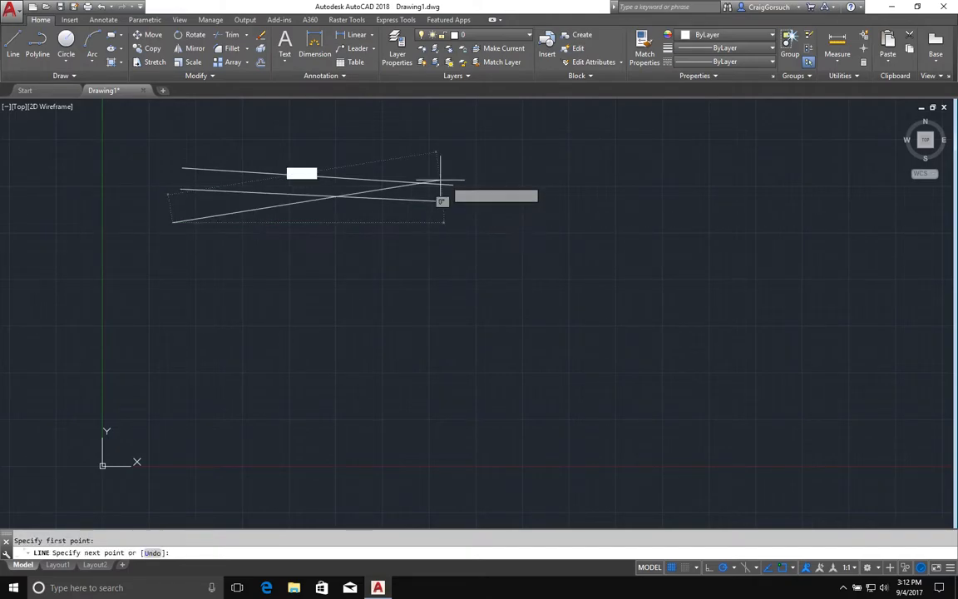
click(453, 168)
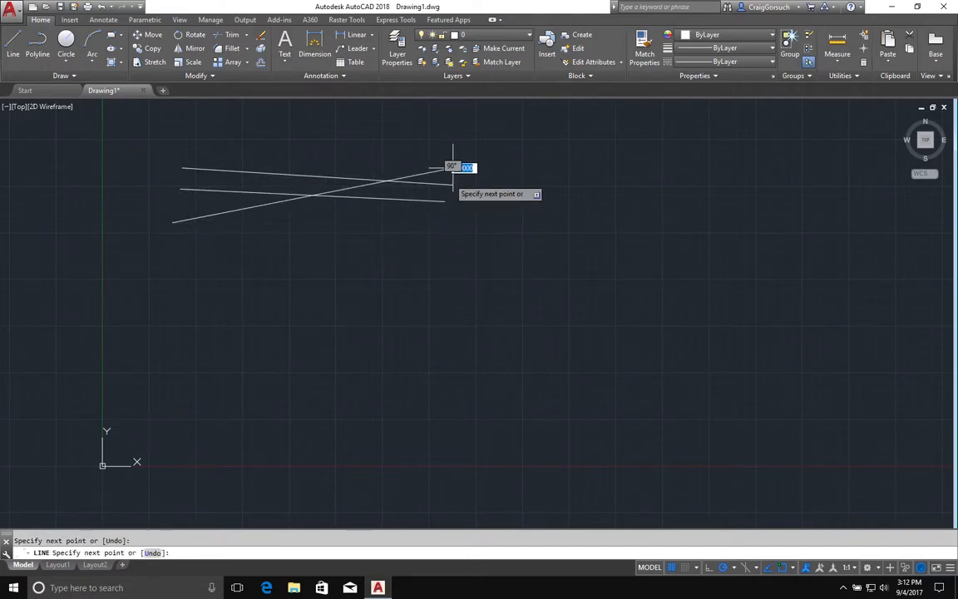
key(Return)
- Draw two separate horizontal lines, one crossing the diagonal near its lower end and one below all the others
key(Return)
click(172, 214)
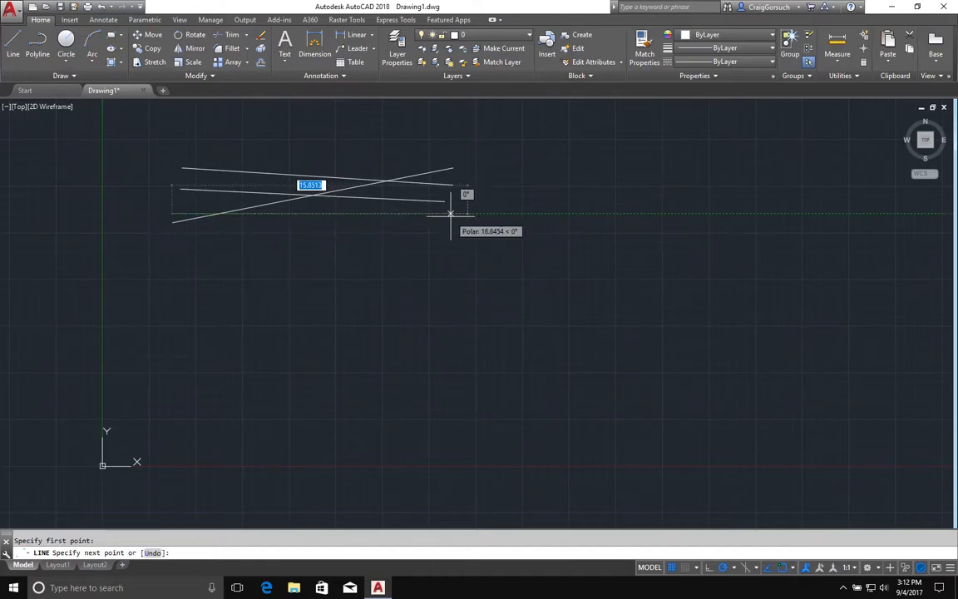
click(444, 214)
key(Return)
key(Return)
click(172, 241)
click(445, 241)
key(Return)
- Draw a tall, narrow rectangle to the right of the lines, extending above and below them
middle_drag(449, 239, 434, 333)
text(rec)
key(Return)
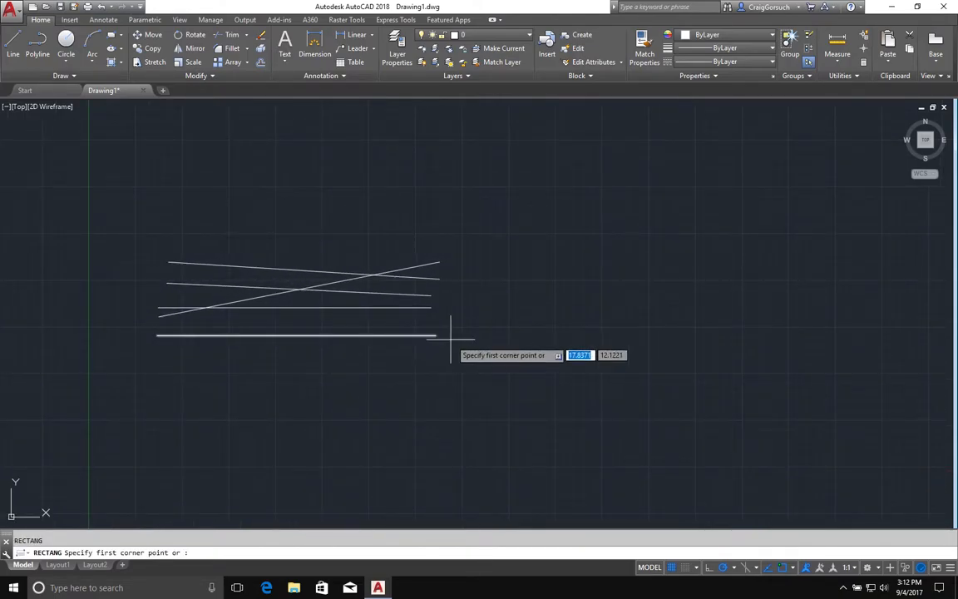
click(505, 164)
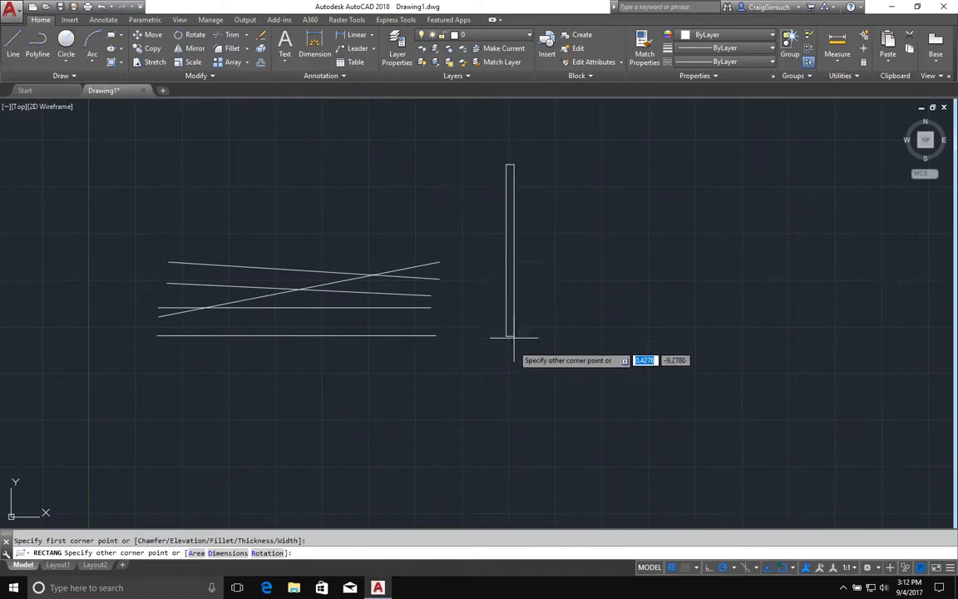
click(553, 453)
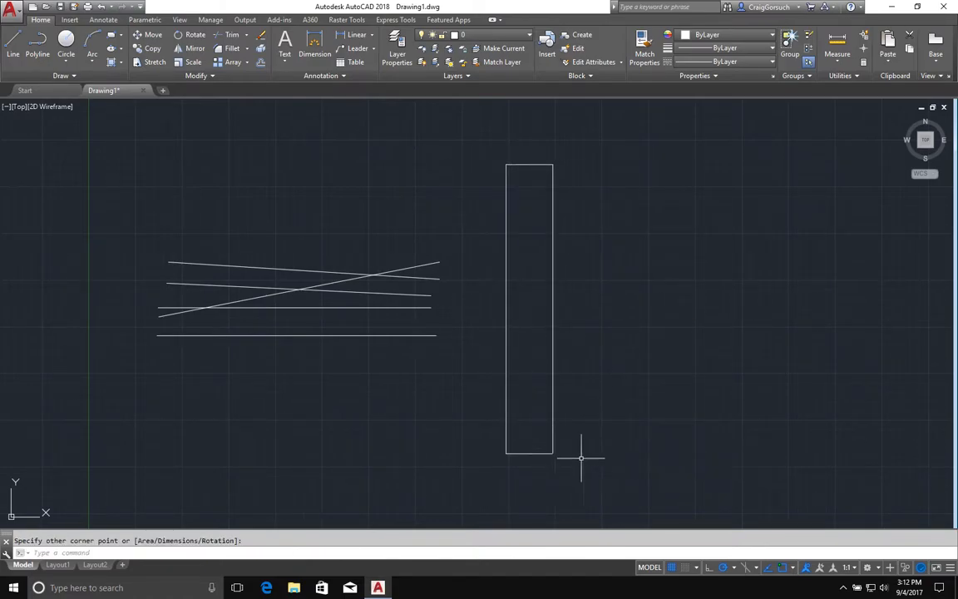
- Copy the tall rectangle horizontally to the right, leaving a gap between the two rectangles
text(co)
key(Return)
click(588, 455)
click(539, 421)
key(Return)
click(568, 481)
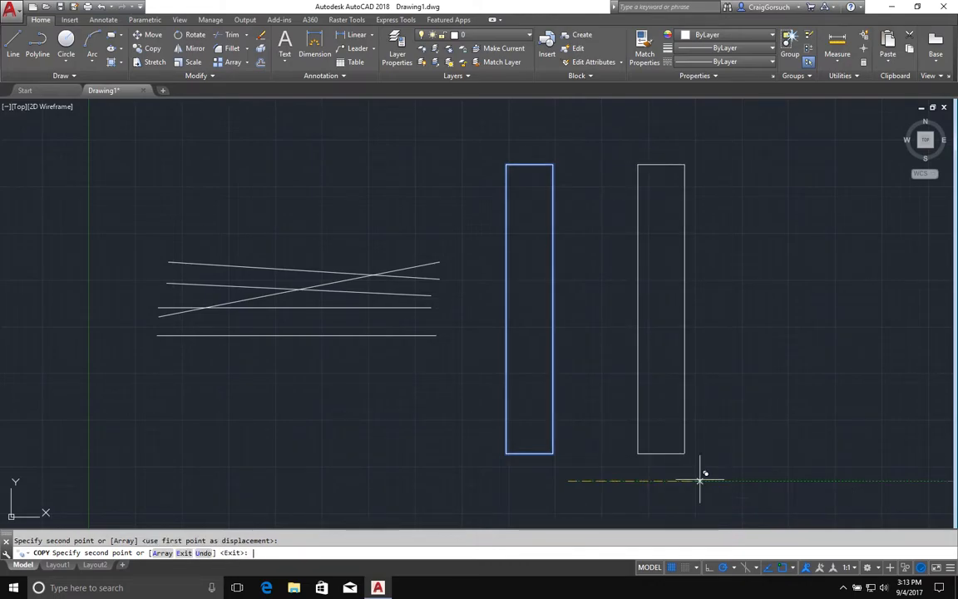
click(699, 481)
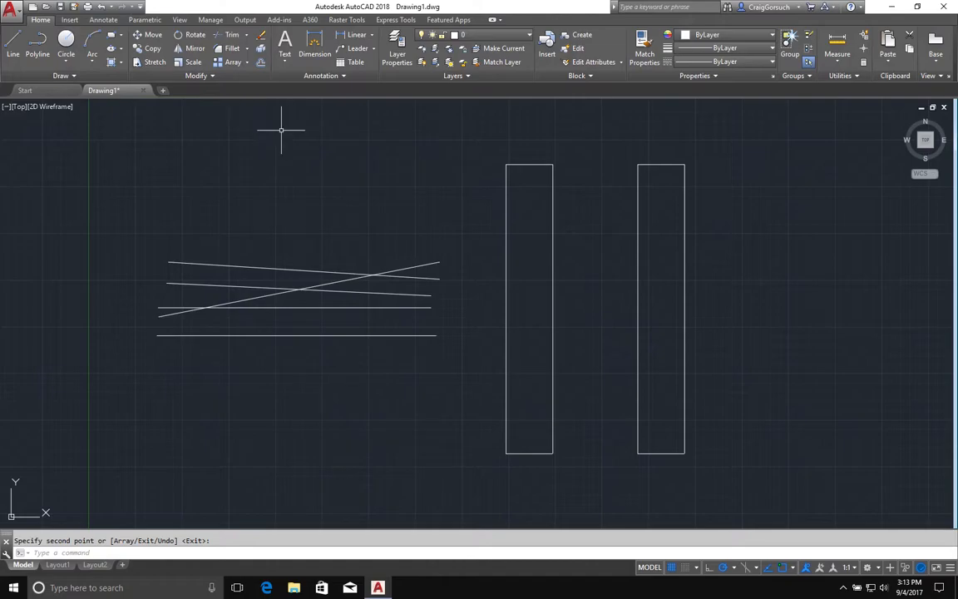
- Trim the right-hand portions of the three lines crossing the diagonal, using the diagonal as the cutting edge, and undo the trim
text(tr)
key(Return)
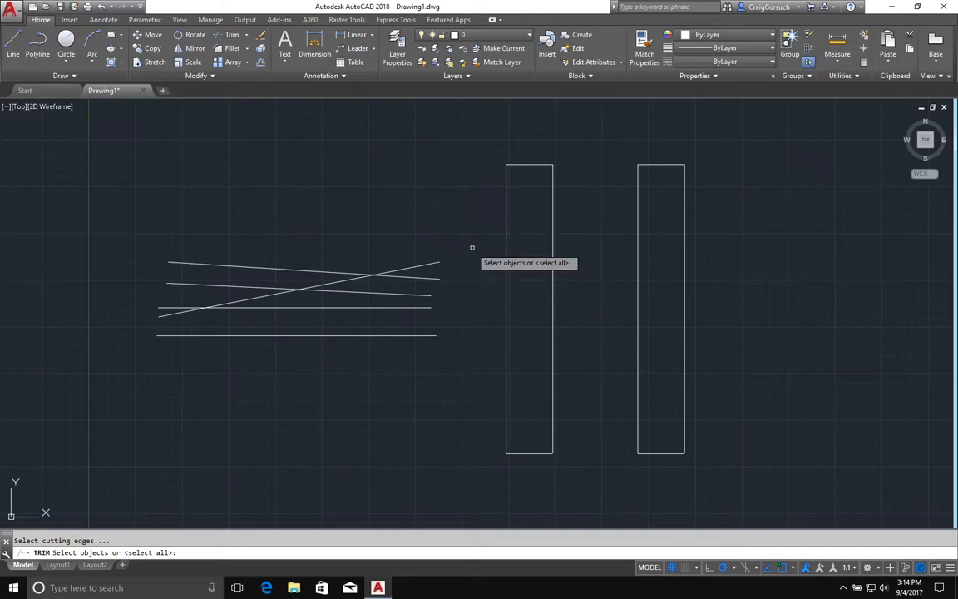
click(413, 267)
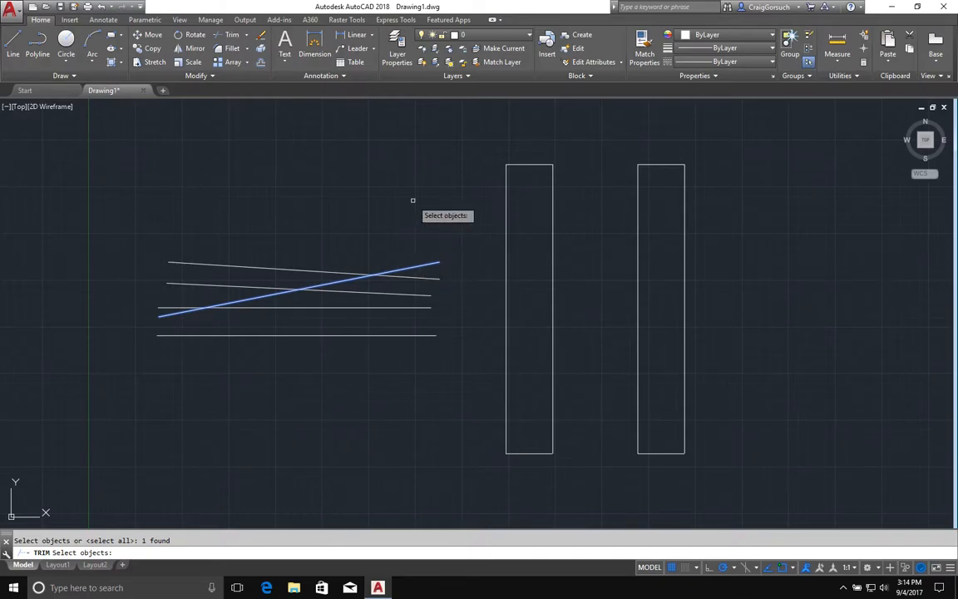
key(Return)
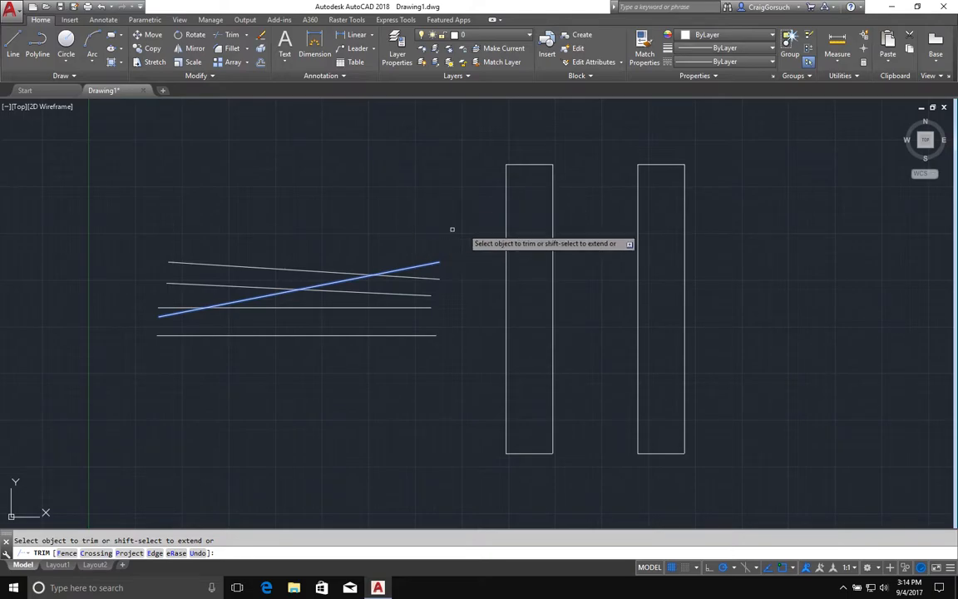
click(421, 277)
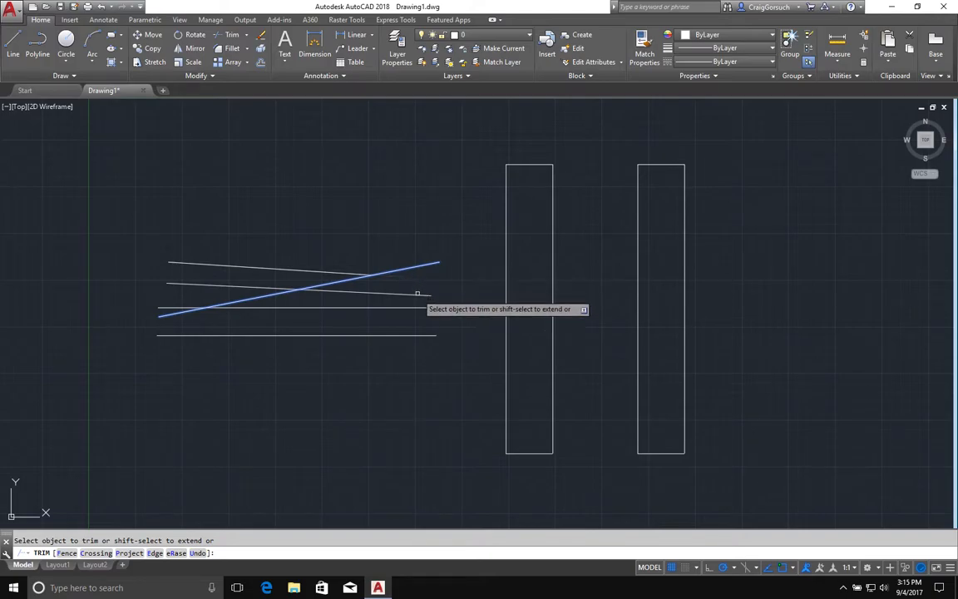
click(417, 296)
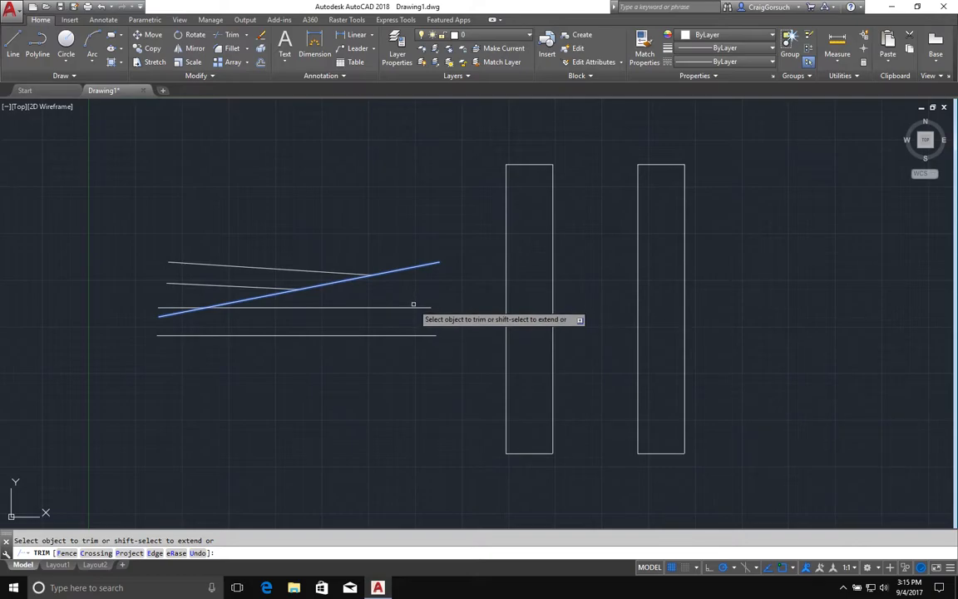
click(413, 307)
key(Return)
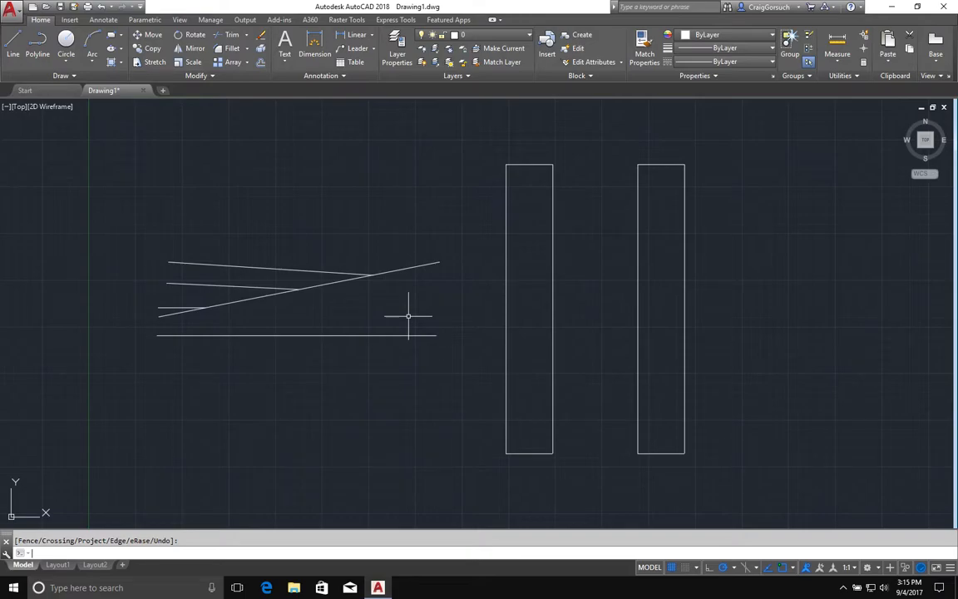
key(ctrl+z)
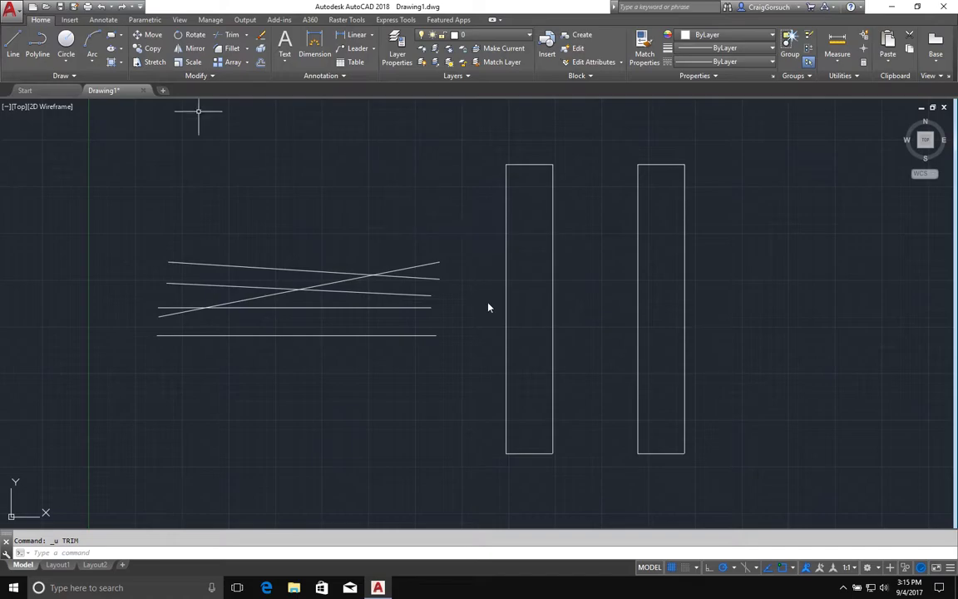
- Stretch the right ends of all five lines horizontally to the right, past both rectangles
click(138, 64)
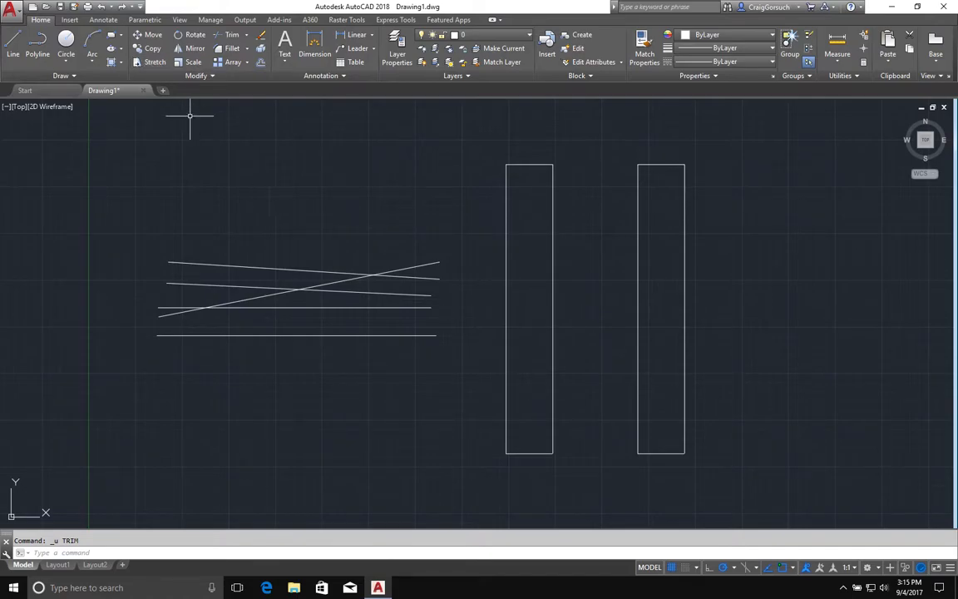
click(463, 230)
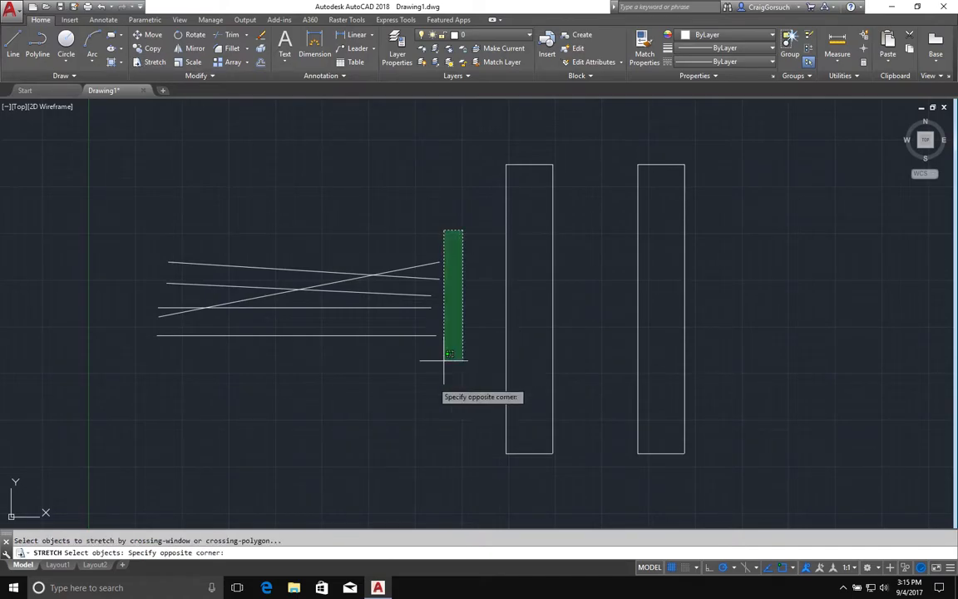
click(413, 384)
key(Return)
click(363, 384)
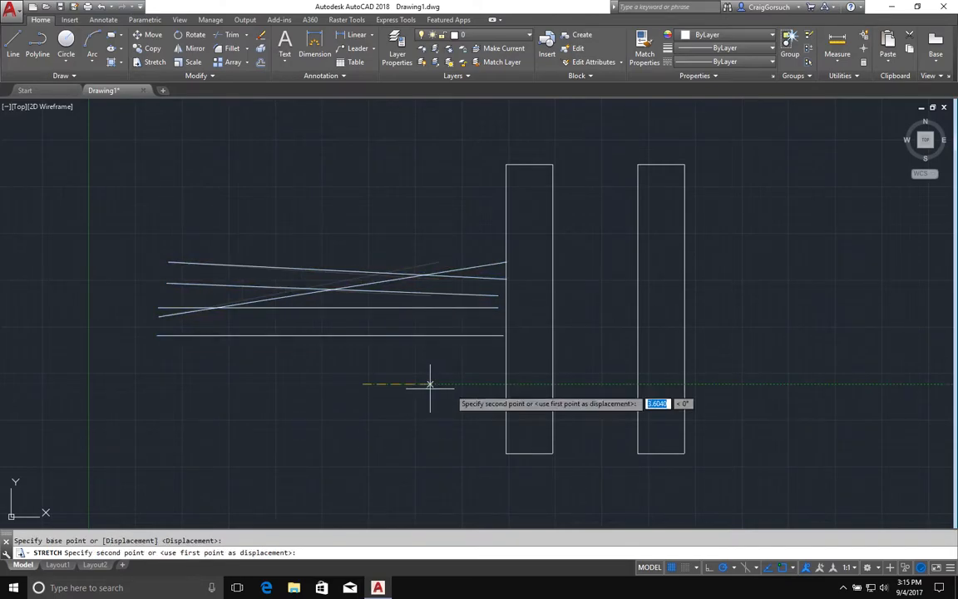
click(787, 384)
- Stretch the left ends of all five lines horizontally to the right, closer to the left rectangle
middle_drag(770, 379, 718, 381)
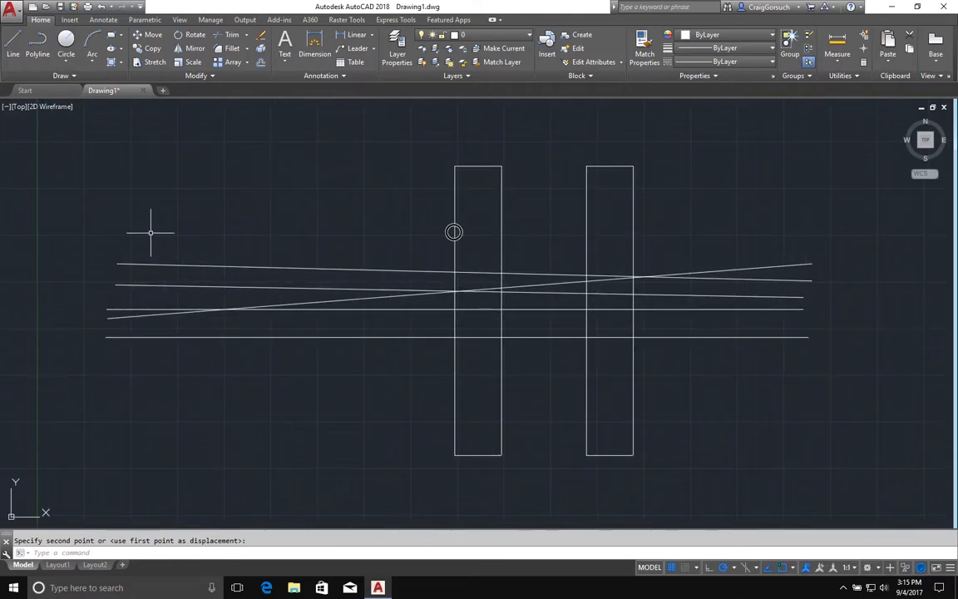
key(Return)
click(151, 232)
click(71, 390)
click(110, 392)
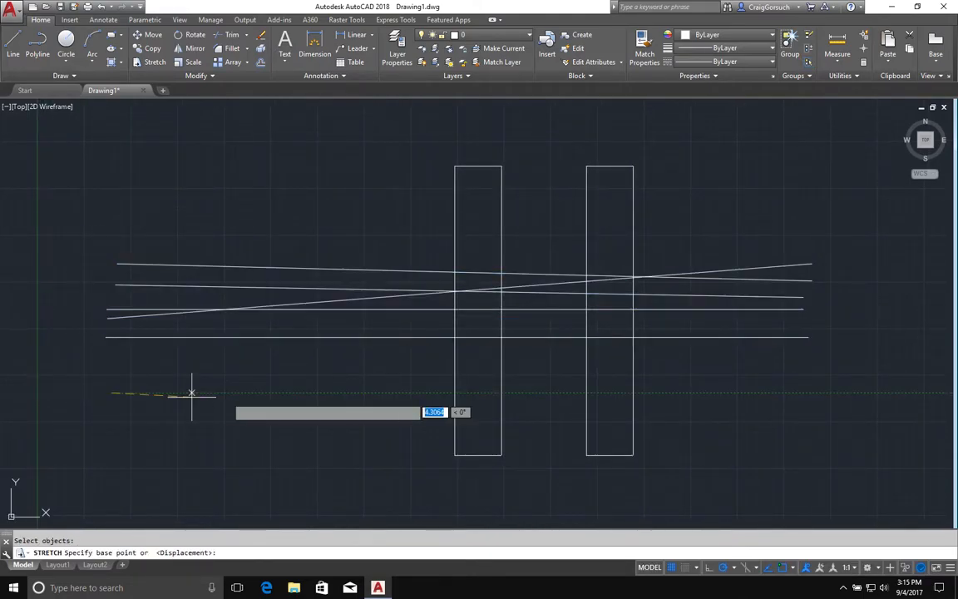
click(227, 392)
- Trim all five lines inside the left rectangle, using that rectangle as the cutting edge, and undo the trim
mouse_move(353, 389)
middle_down()
mouse_move(263, 380)
mouse_move(306, 384)
middle_up()
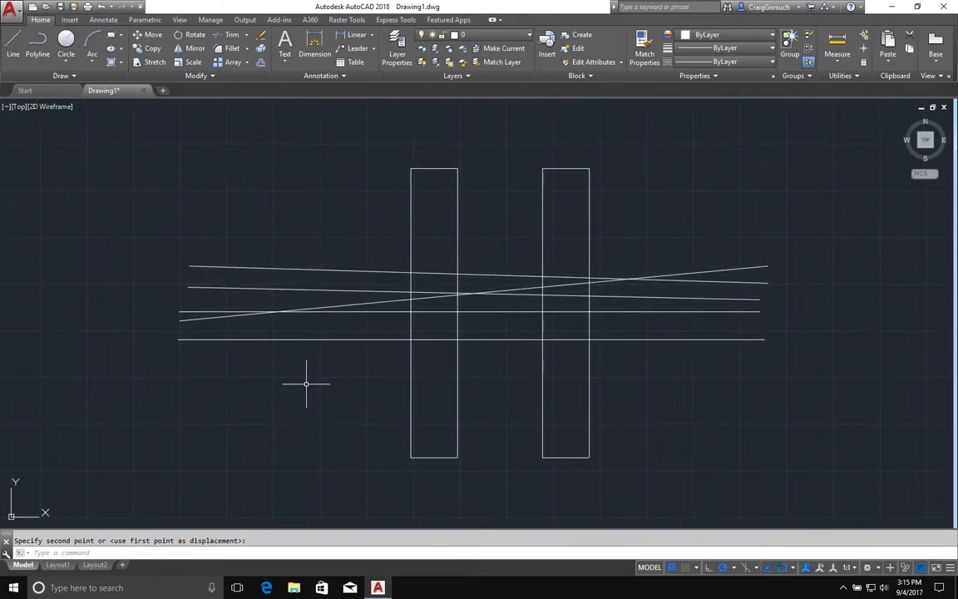
text(tr)
key(Return)
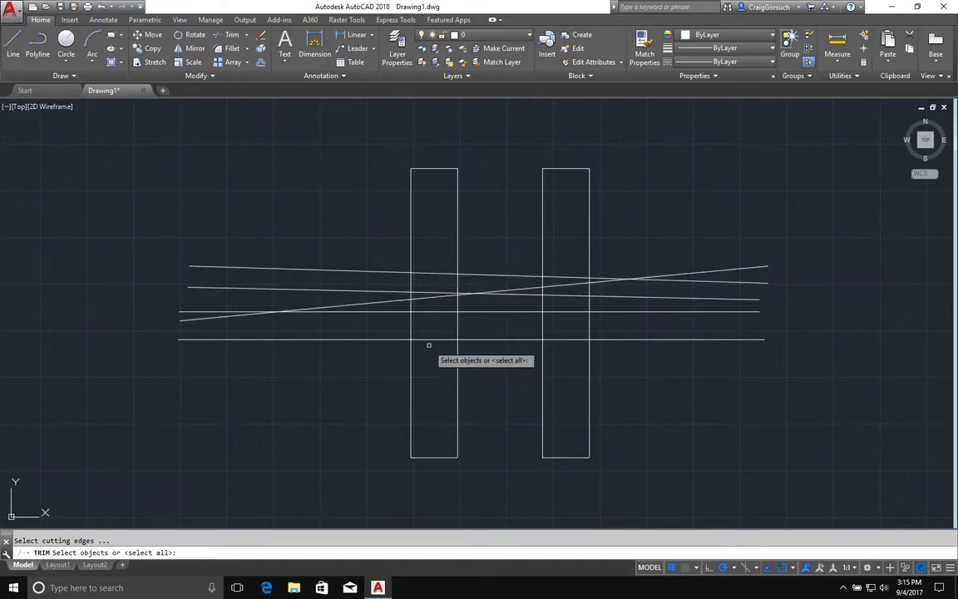
click(457, 230)
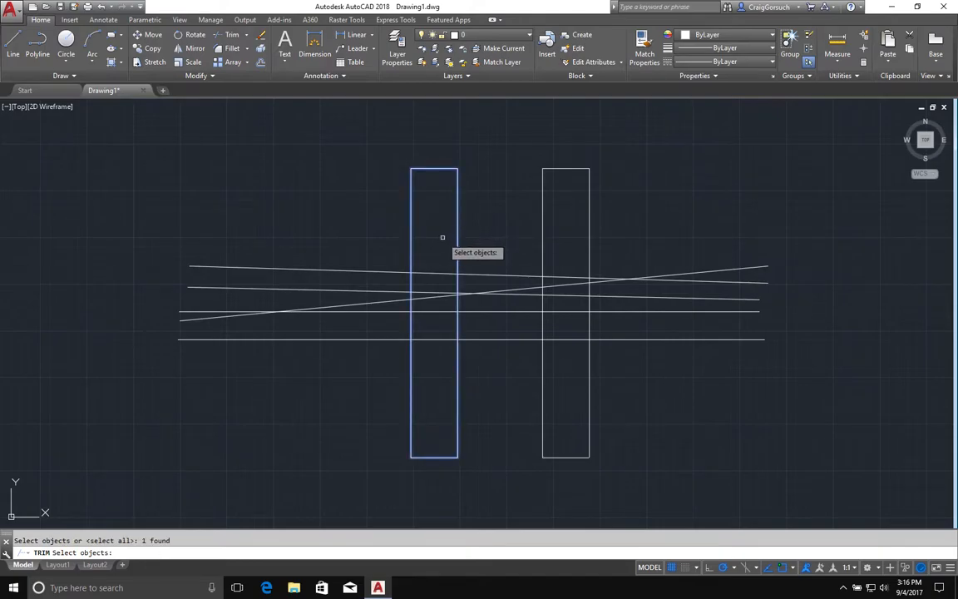
key(Return)
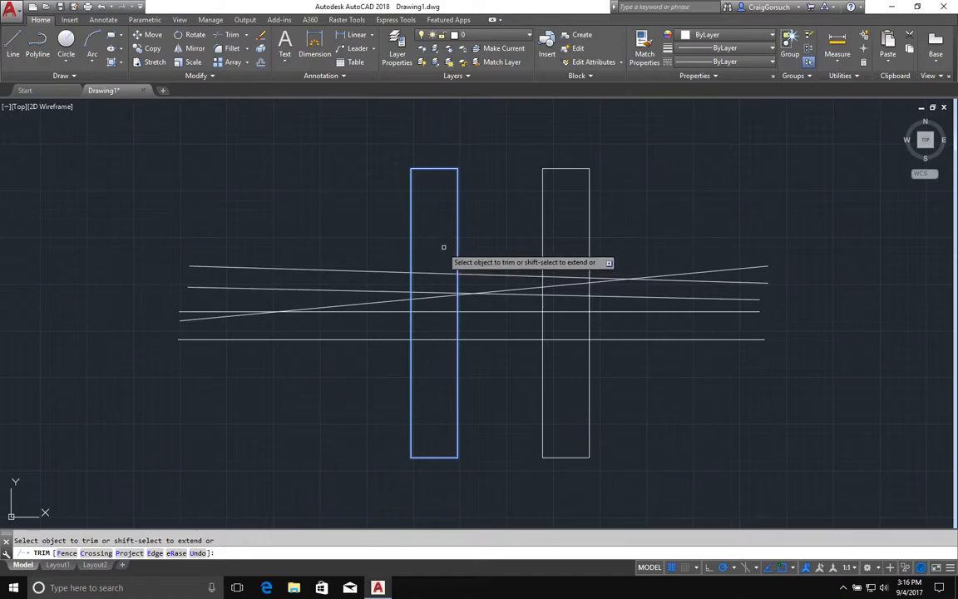
drag(446, 251, 426, 376)
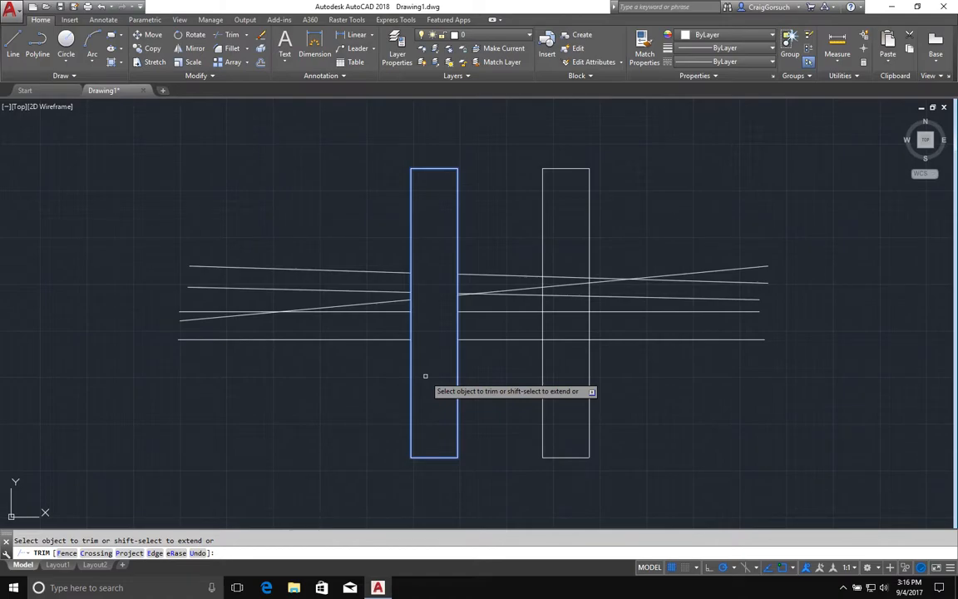
key(Return)
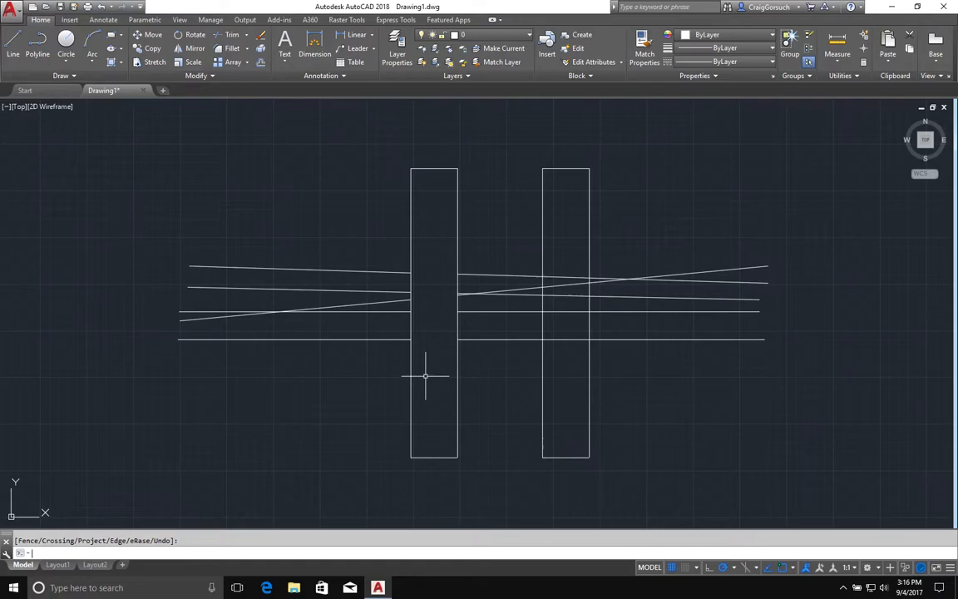
key(ctrl+z)
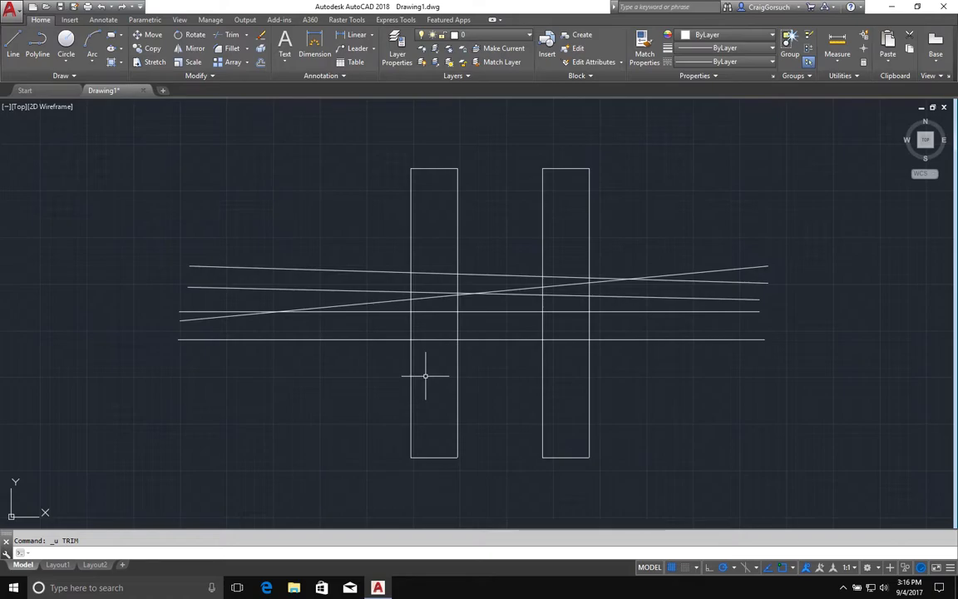
- Using all objects as cutting edges, trim single segments of the two lowest lines and of the rectangles' facing sides
text(tr)
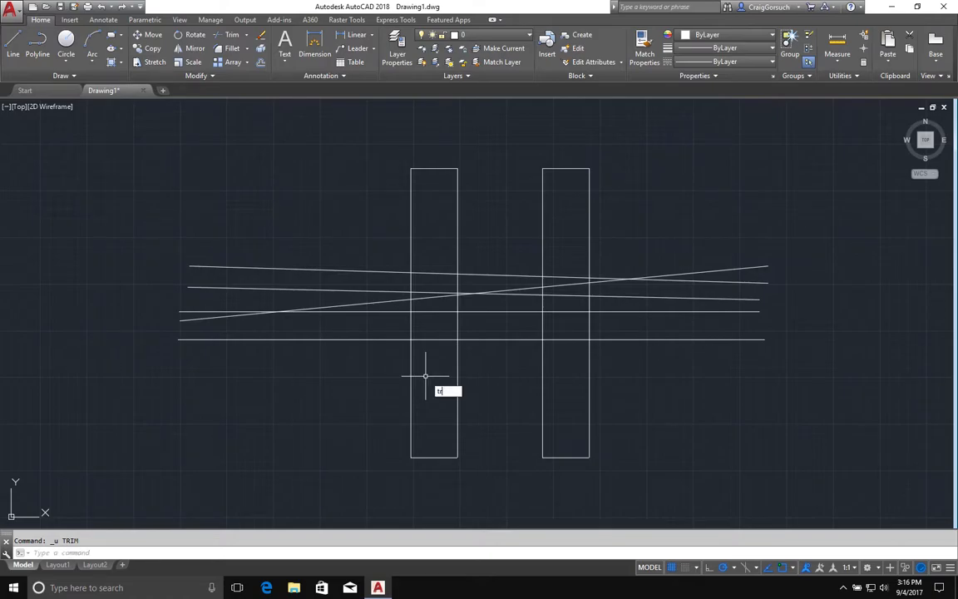
key(Return)
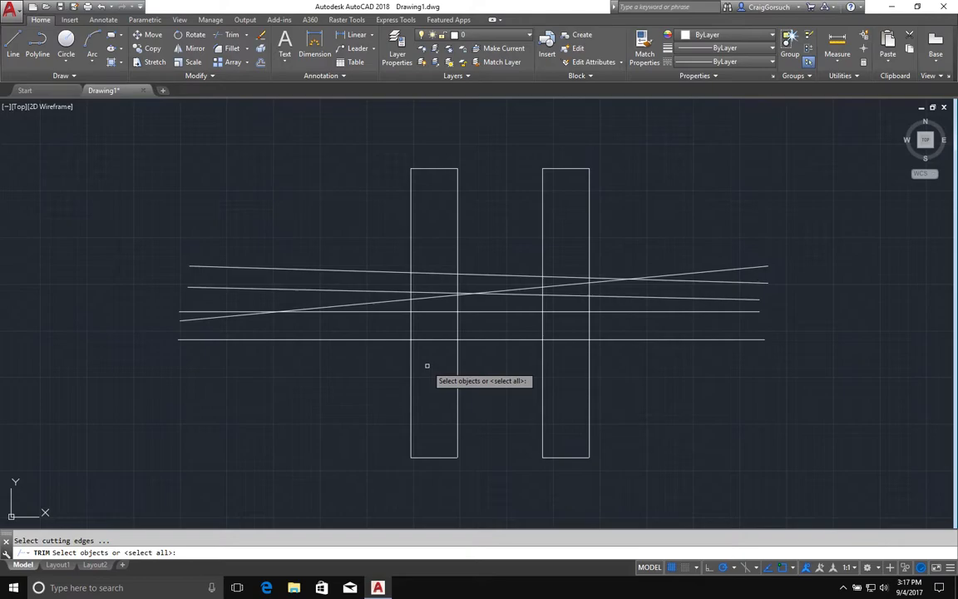
key(Return)
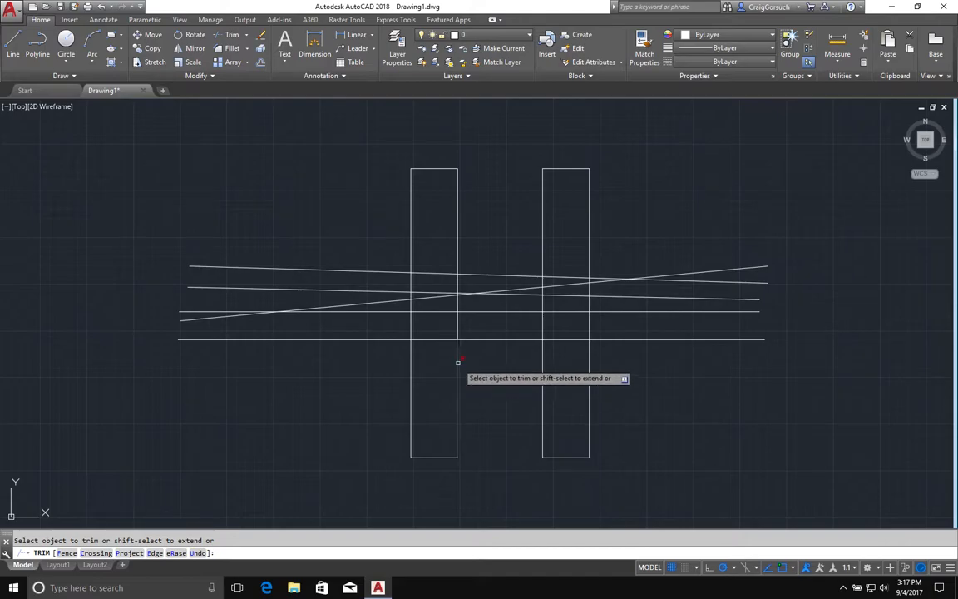
click(458, 363)
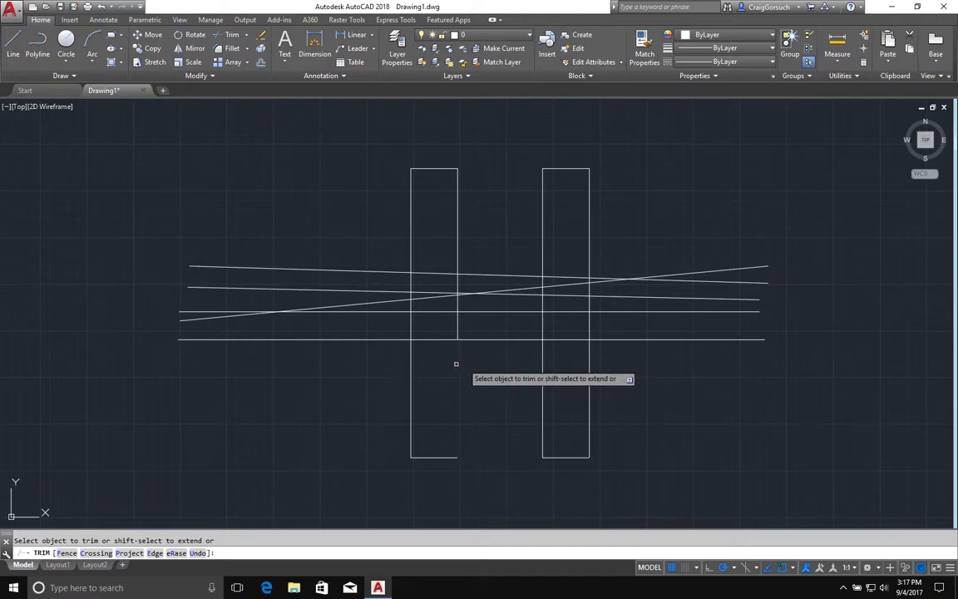
click(511, 338)
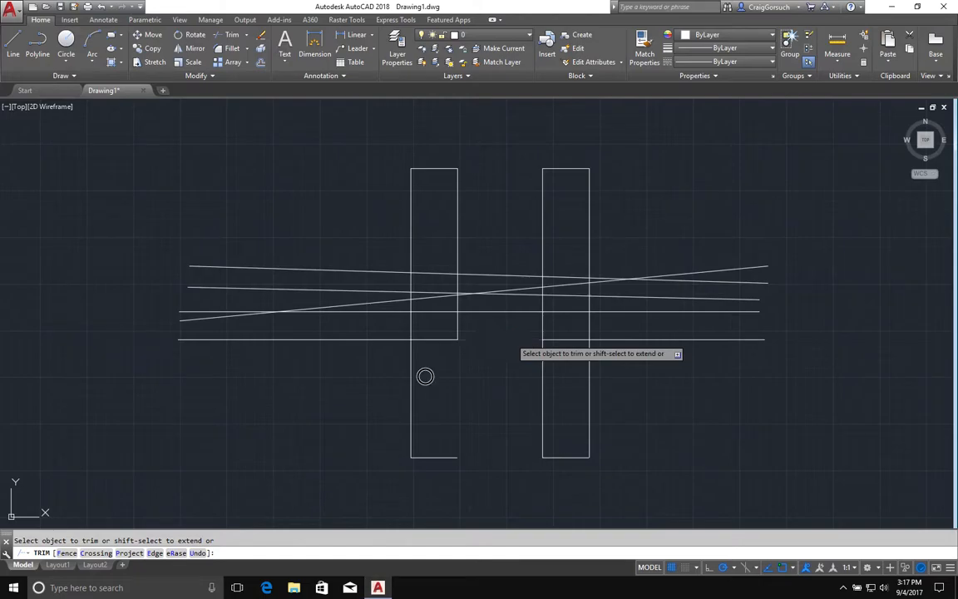
click(544, 328)
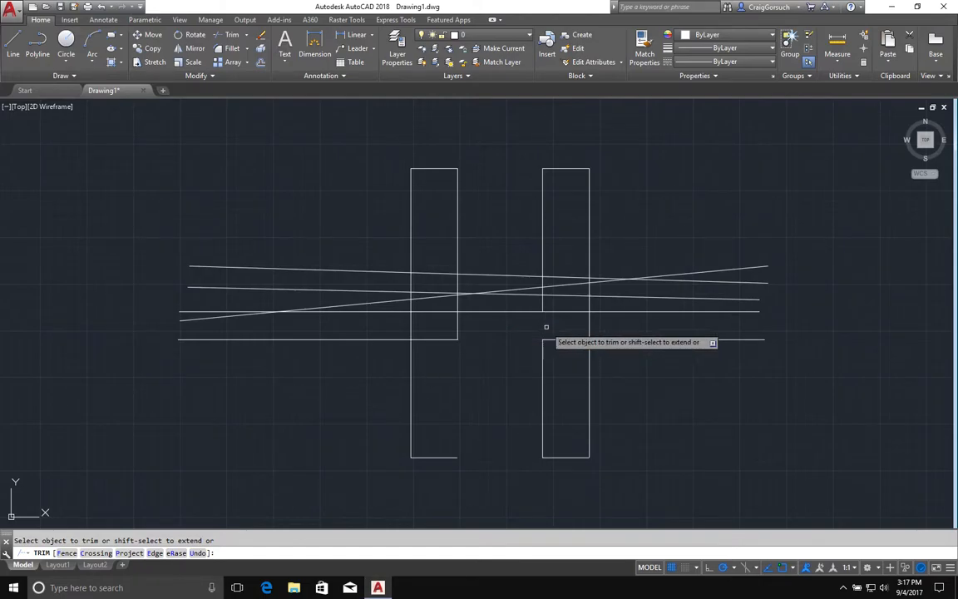
click(551, 313)
click(542, 311)
click(543, 310)
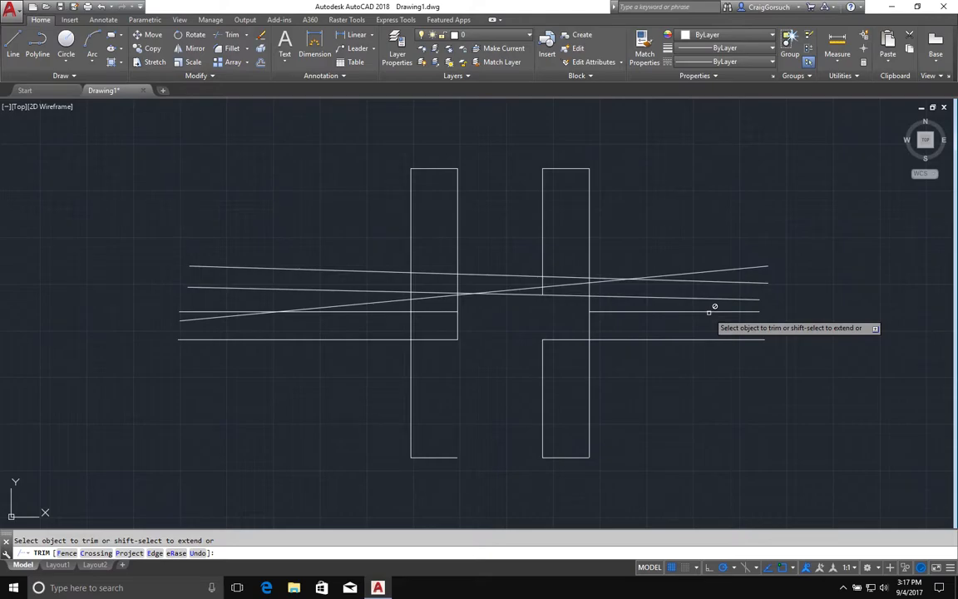
- Trim the remaining line and edge pieces between and inside the rectangles with crossing selections, and undo the whole trim
click(551, 307)
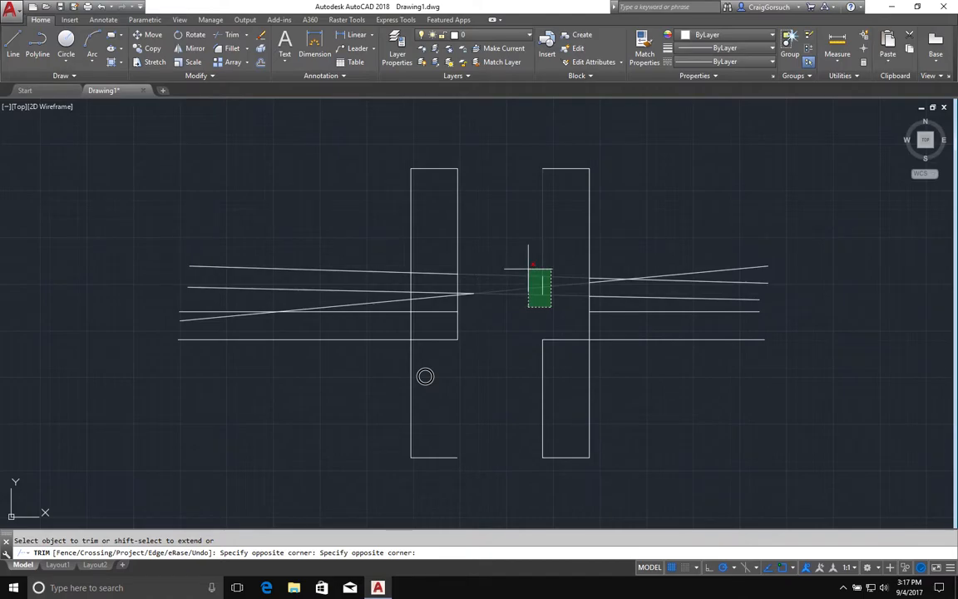
click(524, 261)
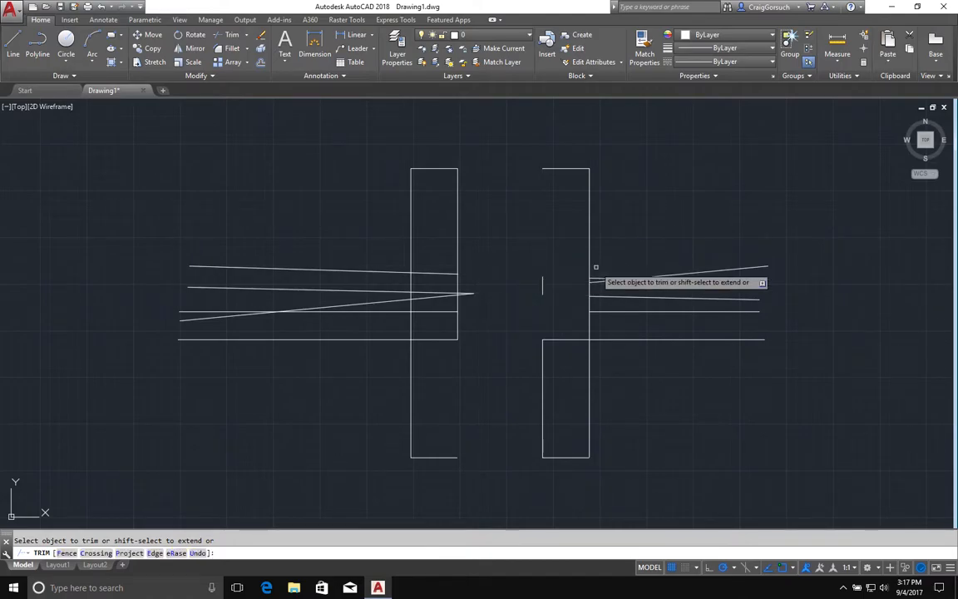
click(516, 244)
click(468, 330)
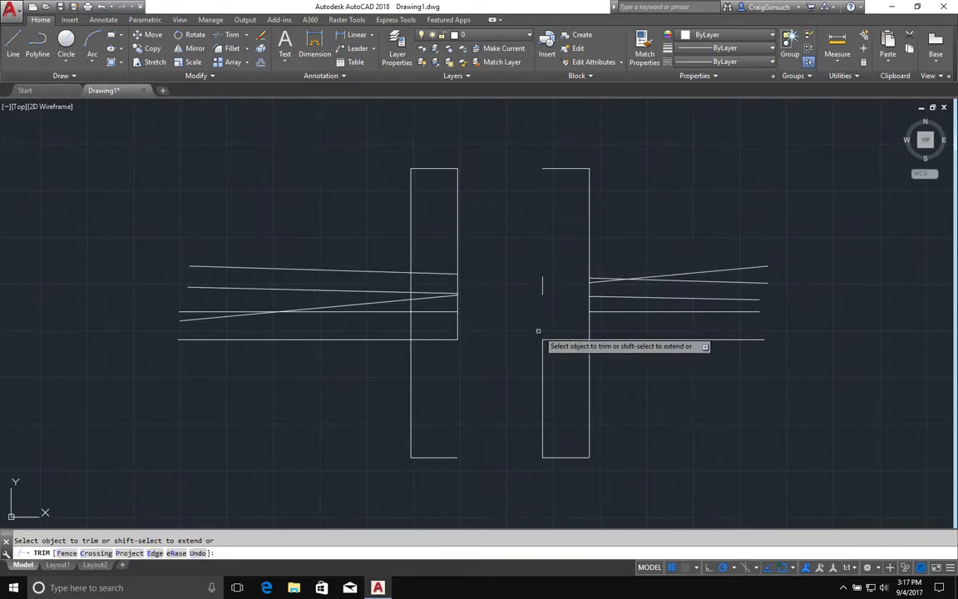
click(550, 327)
click(526, 356)
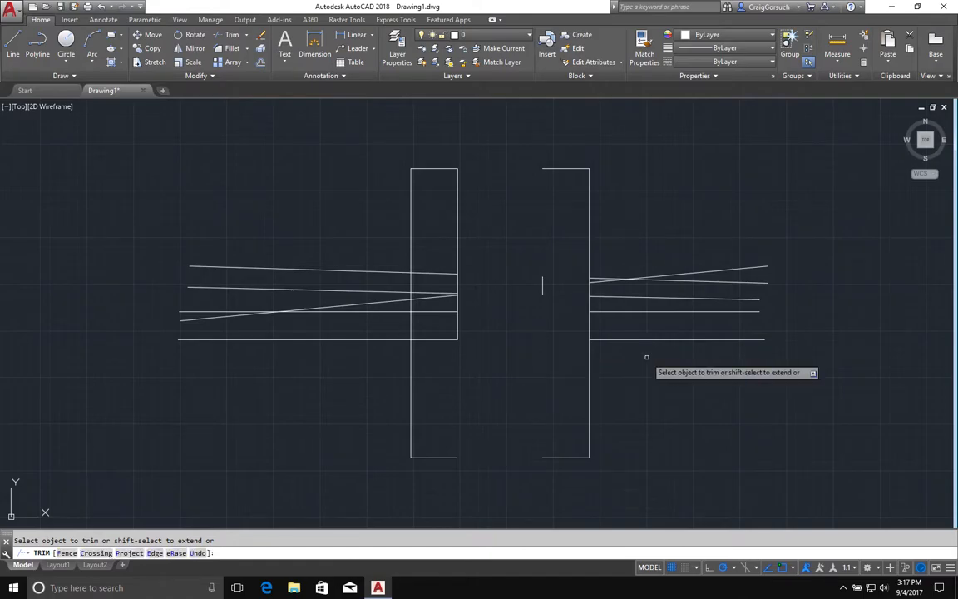
click(499, 357)
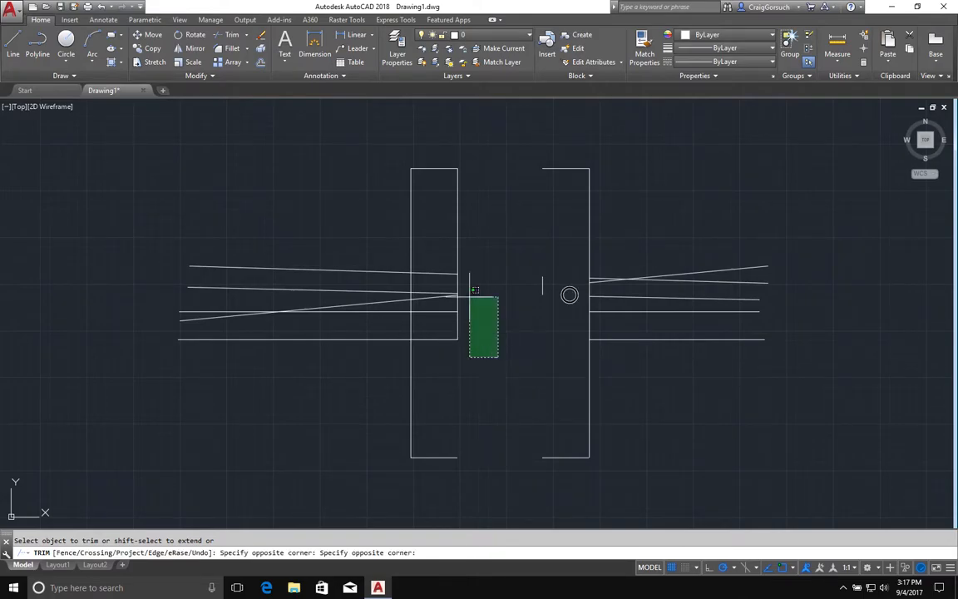
click(447, 234)
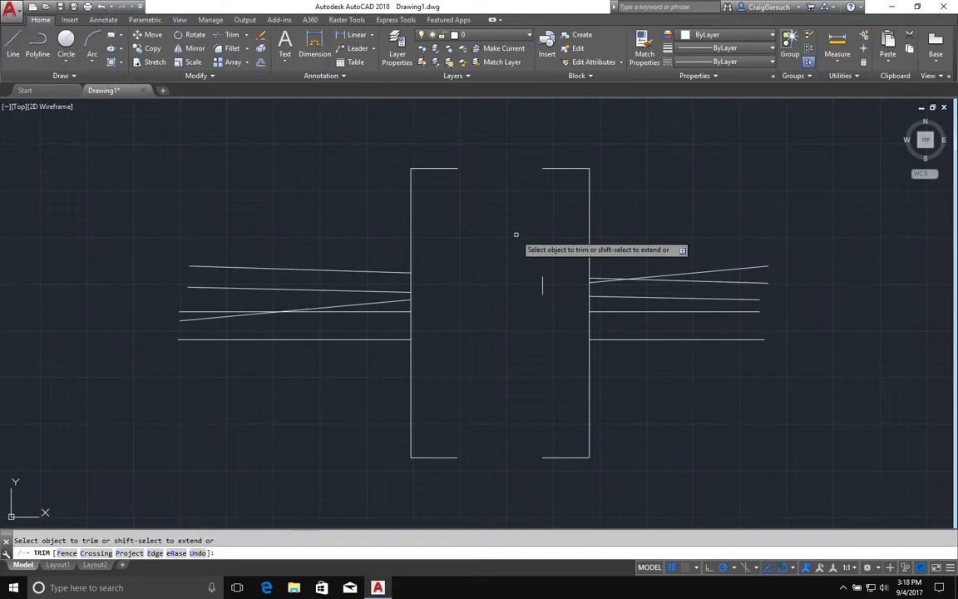
key(Return)
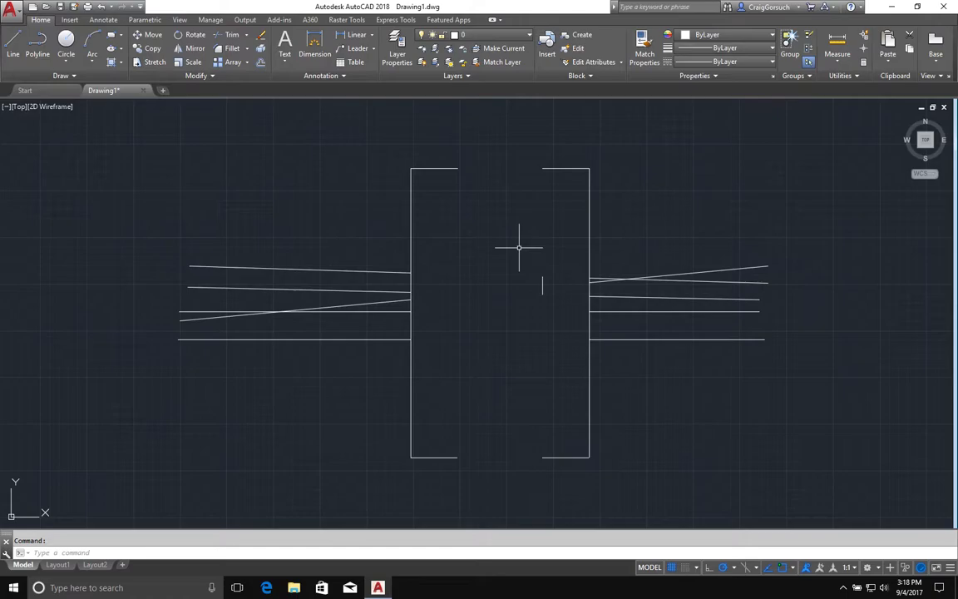
text(u)
key(Return)
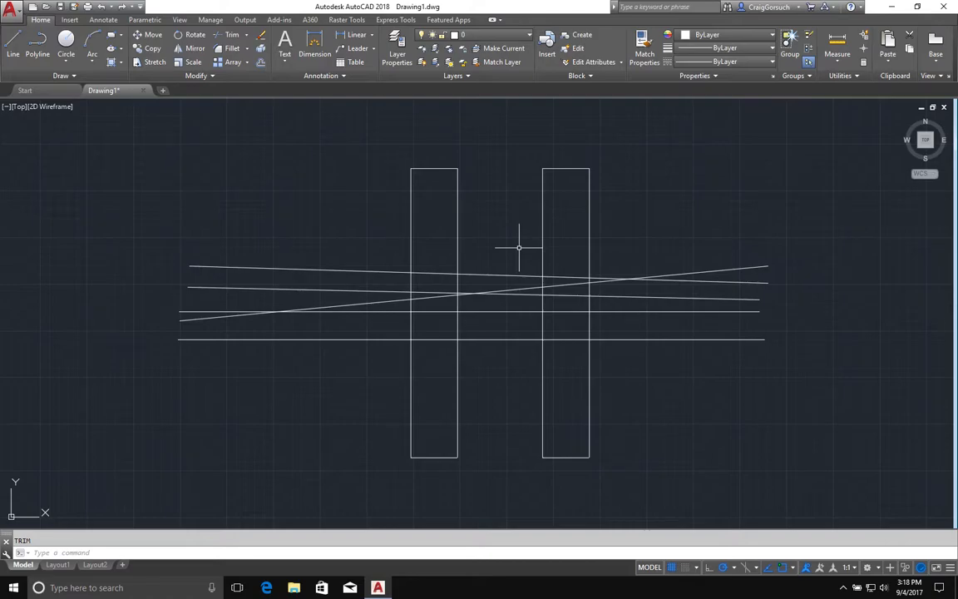
- Trim the four lower lines in the gap between the rectangles, using both rectangles as cutting edges
text(tr)
key(Return)
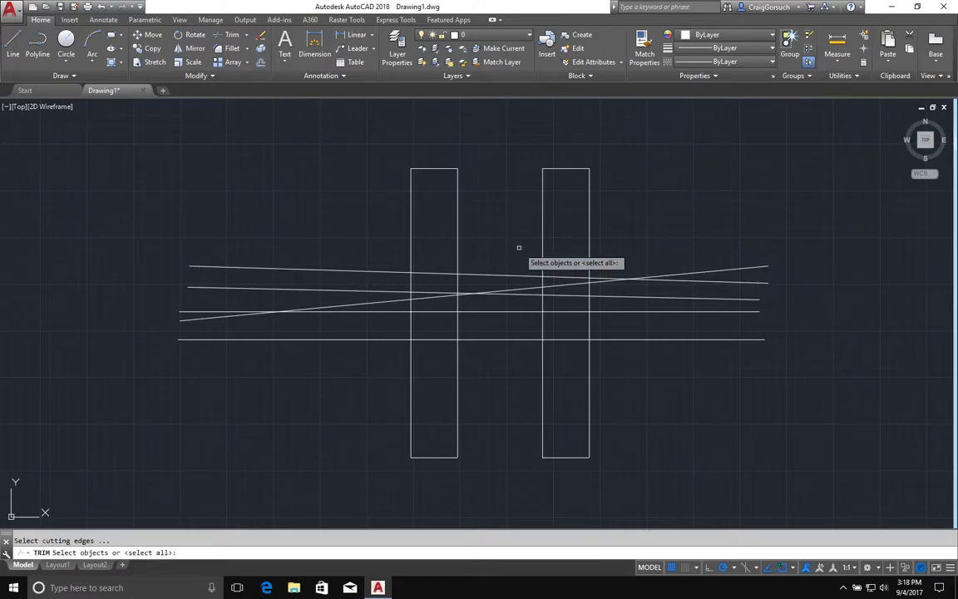
click(564, 191)
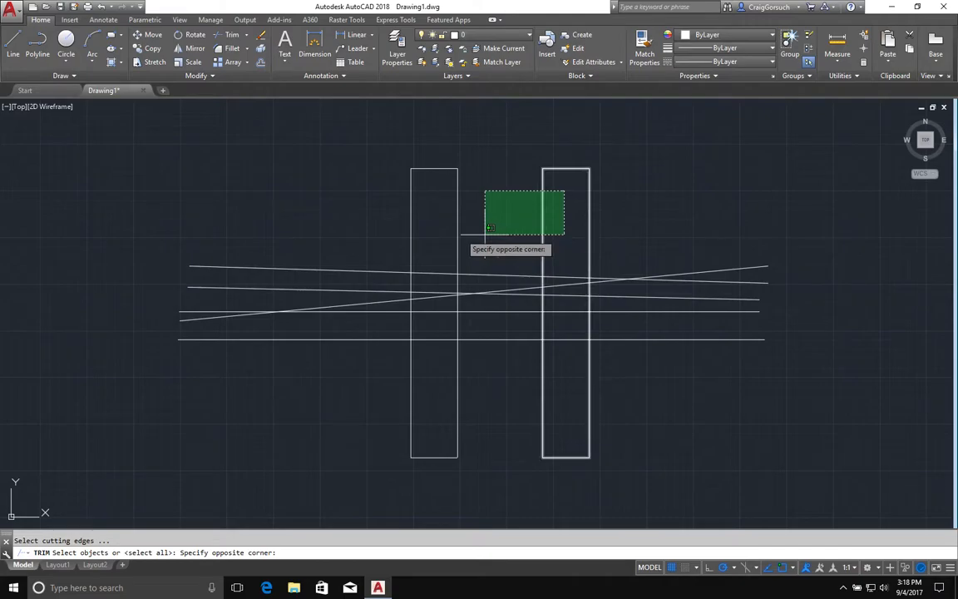
click(443, 234)
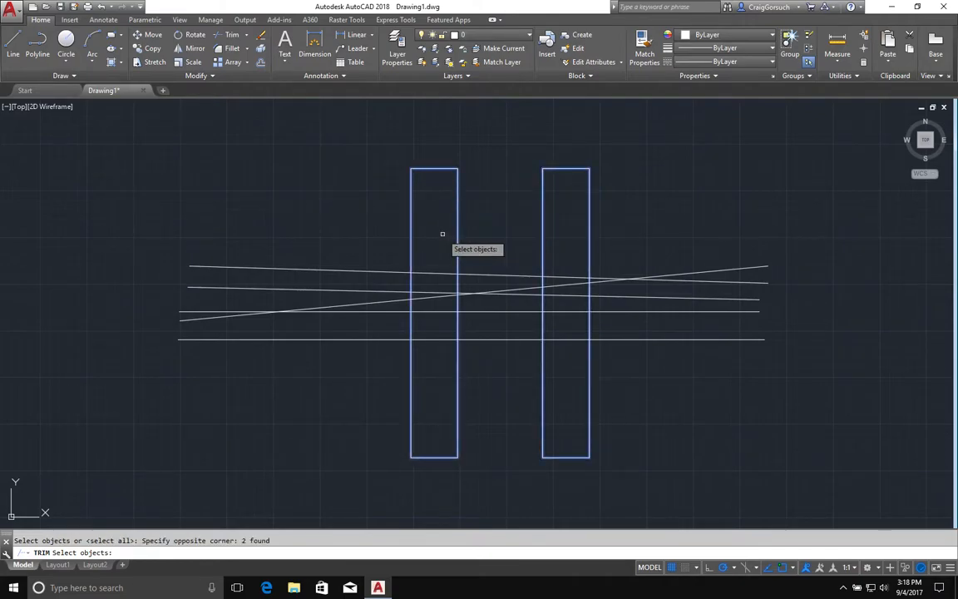
key(Return)
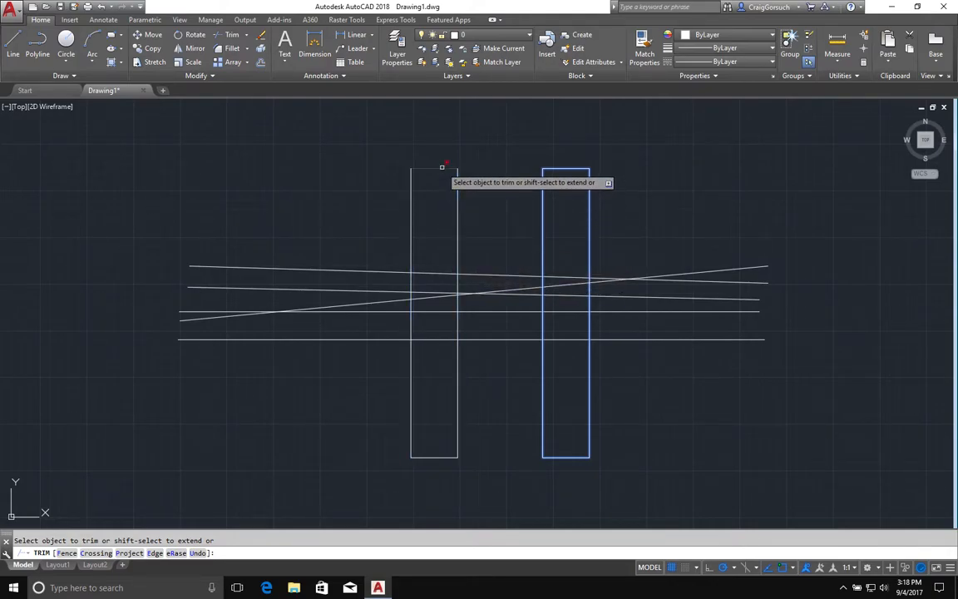
click(458, 188)
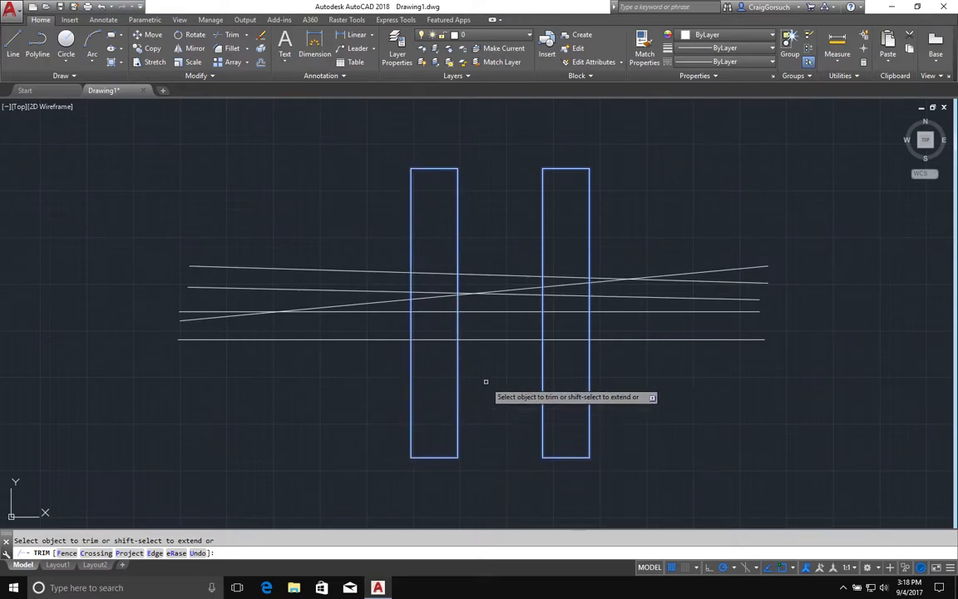
click(468, 338)
click(470, 312)
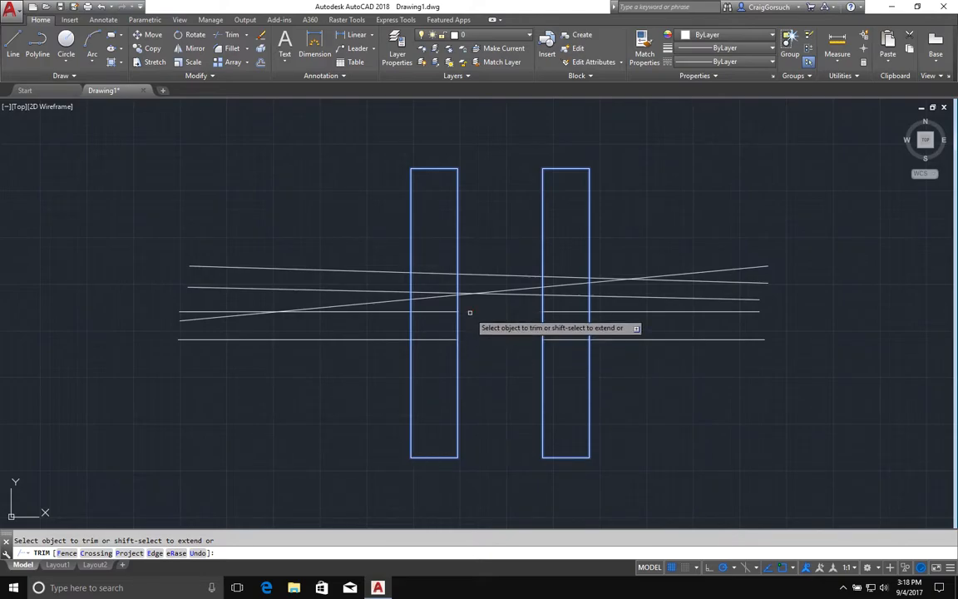
click(468, 293)
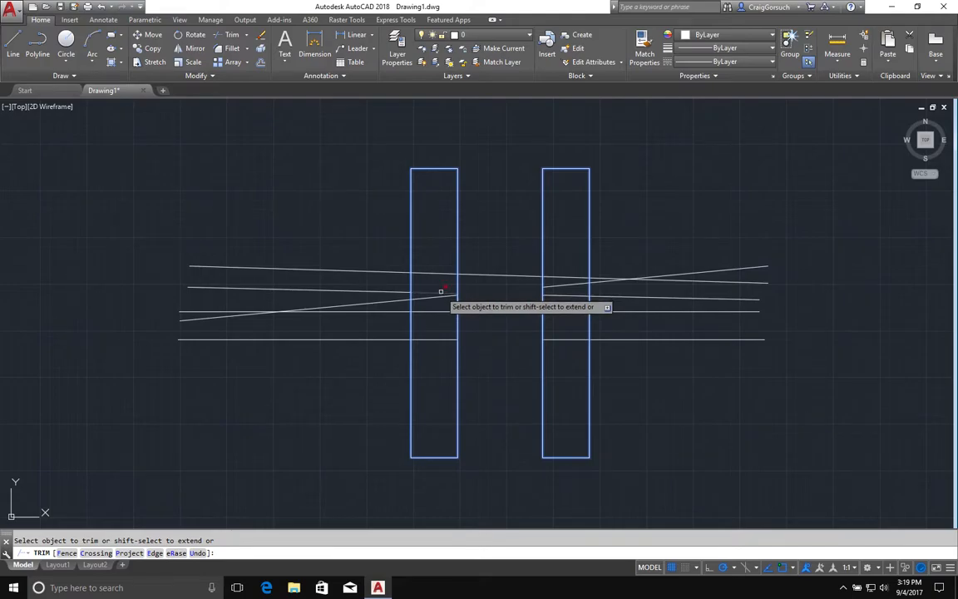
- Examine the options offered during Trim, such as Fence, Crossing, Project, Edge, eRase and Undo
key(Down)
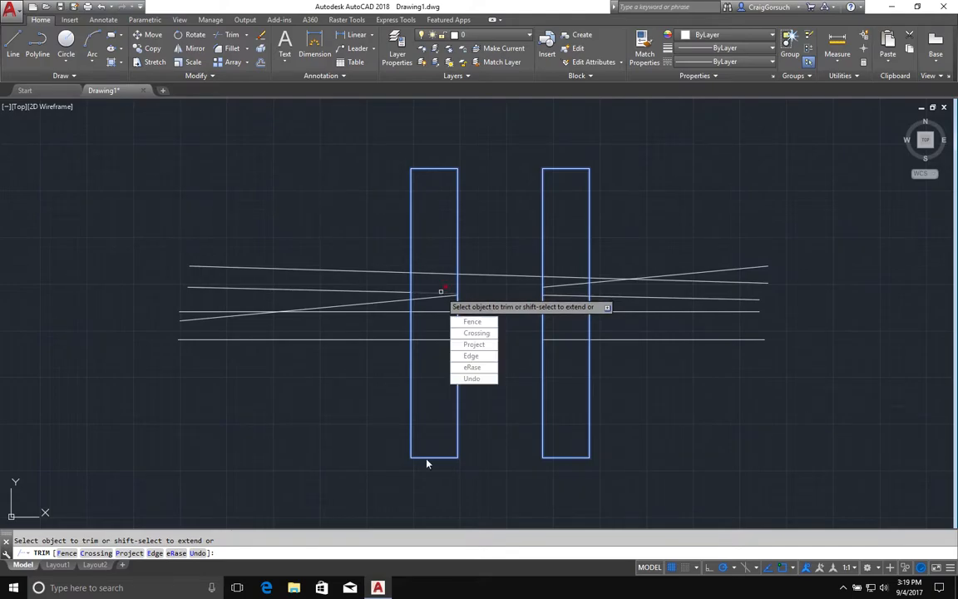
key(Down)
key(Down)
key(Down)
key(Down)
key(Down)
key(Down)
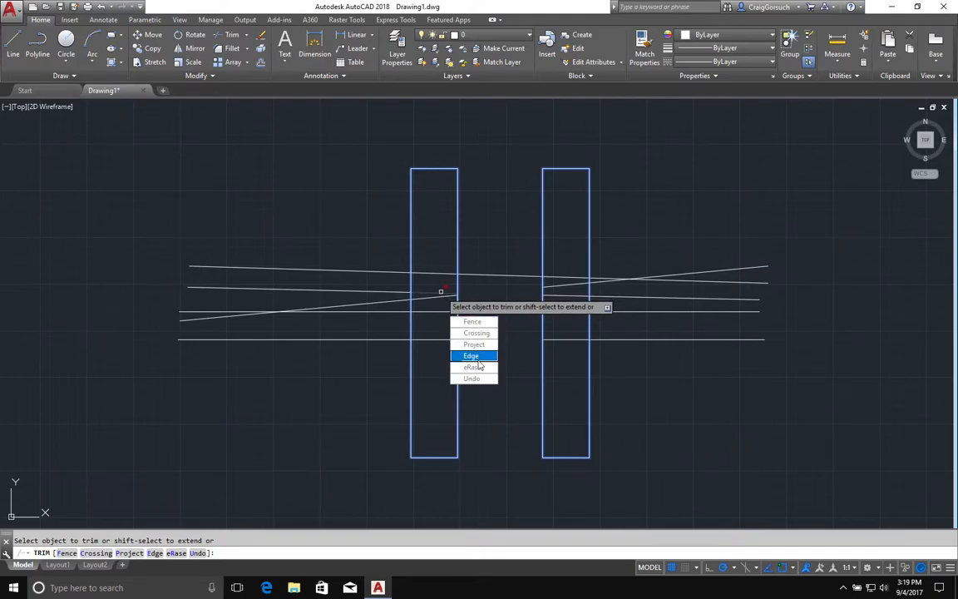
key(Up)
key(Up)
key(Up)
key(Up)
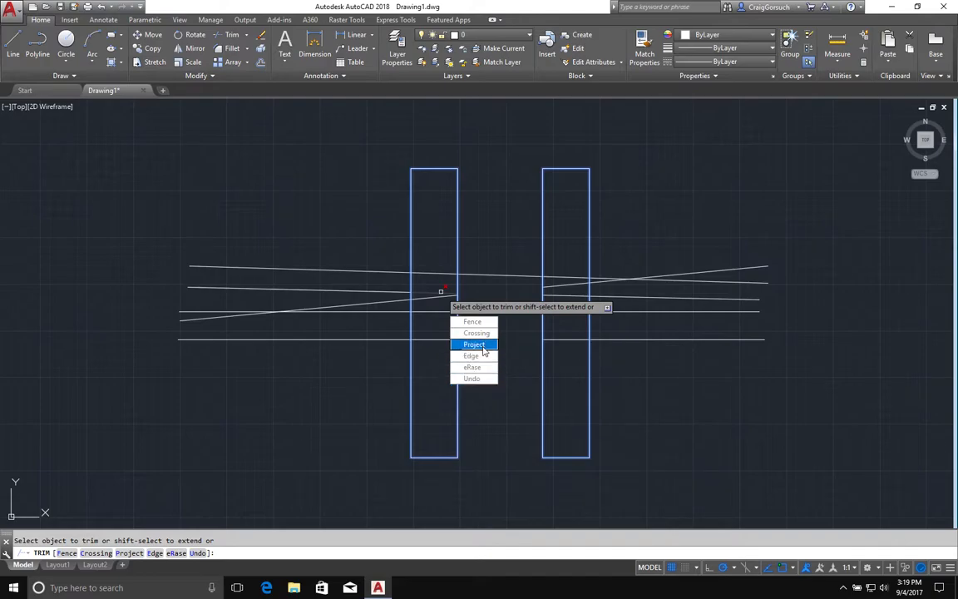
key(Down)
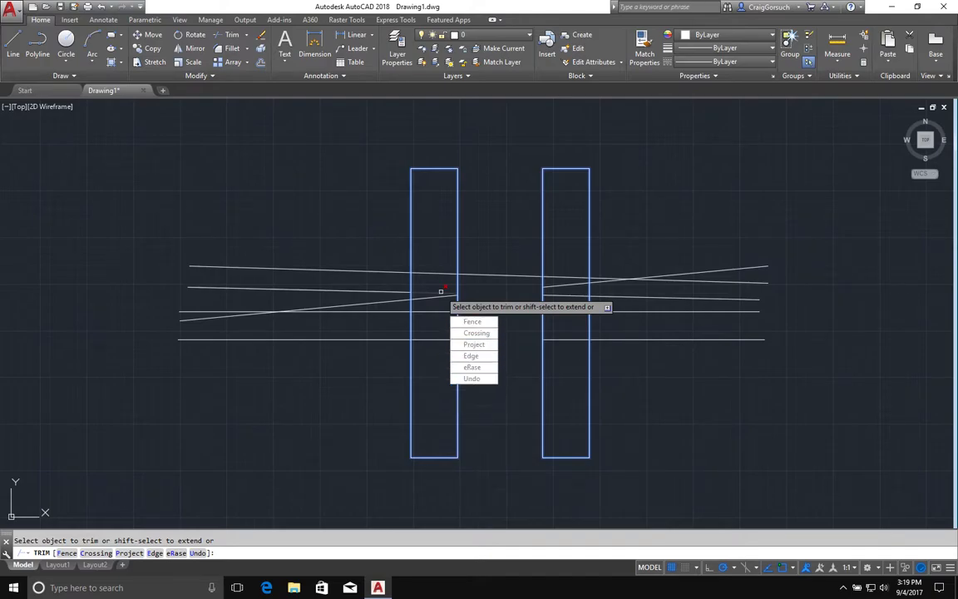
click(479, 397)
click(508, 357)
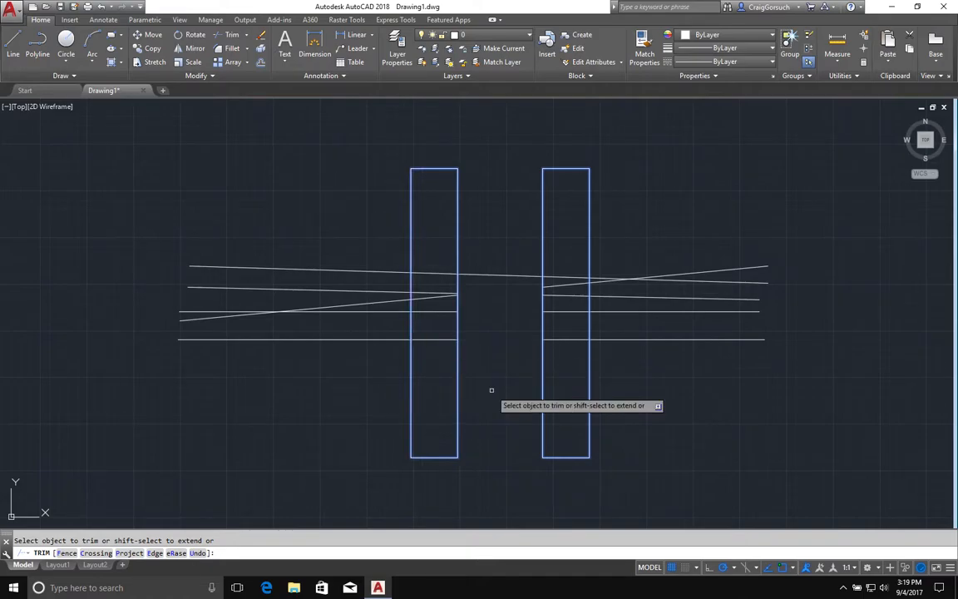
click(842, 588)
click(401, 575)
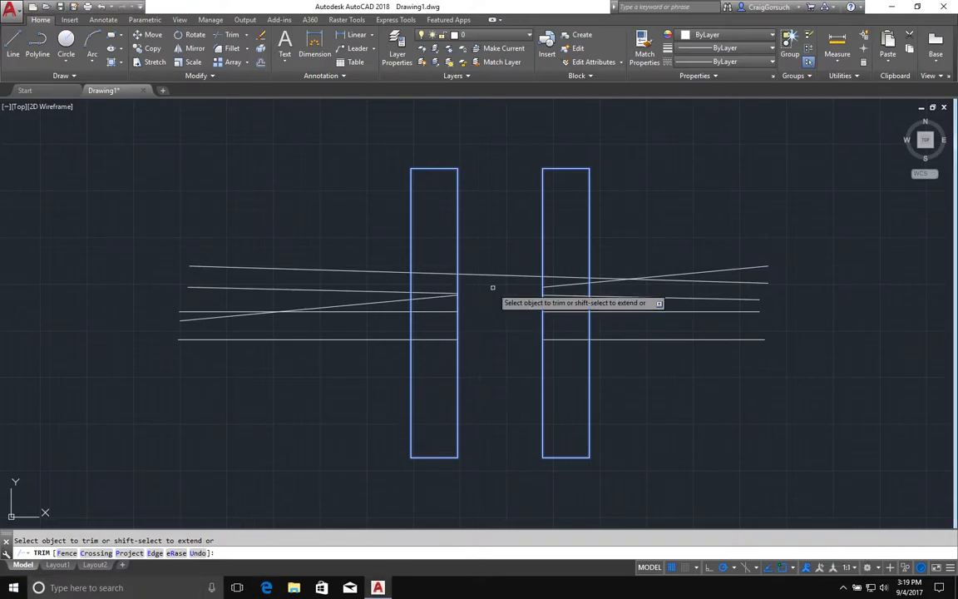
right_click(435, 296)
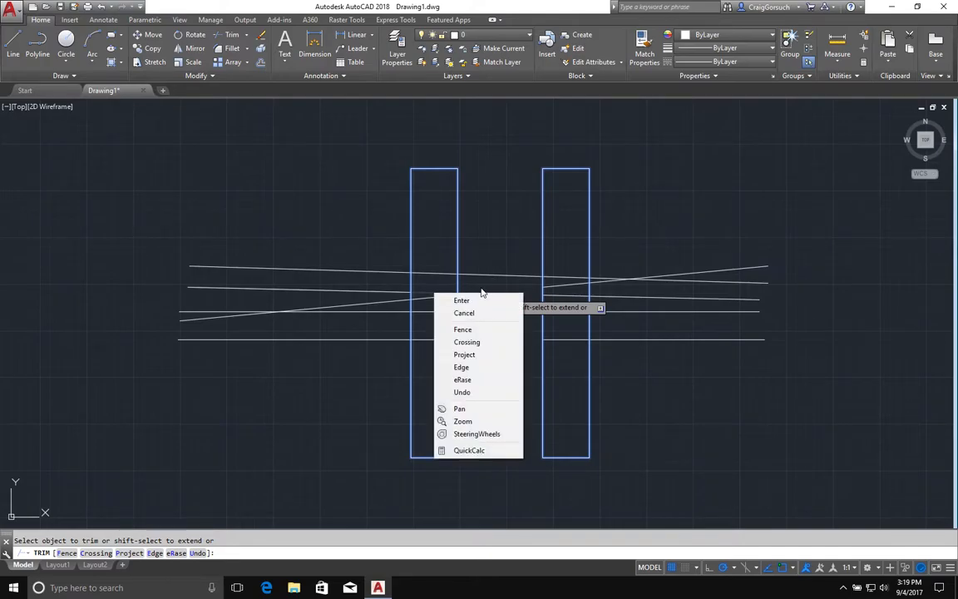
click(476, 286)
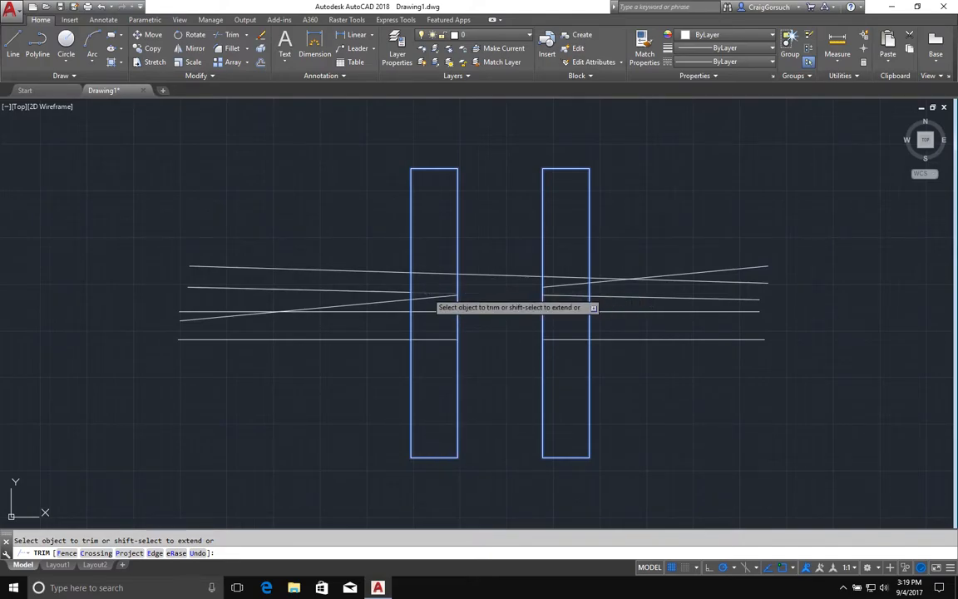
- Extend the left parts of the four trimmed lines back across the gap to the right rectangle within the Trim command
click(440, 295)
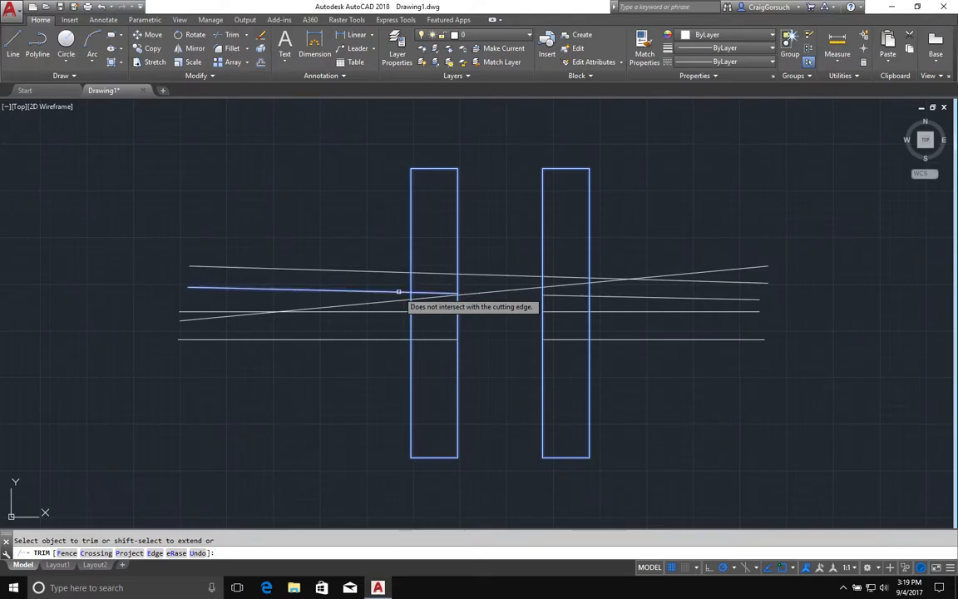
click(434, 292)
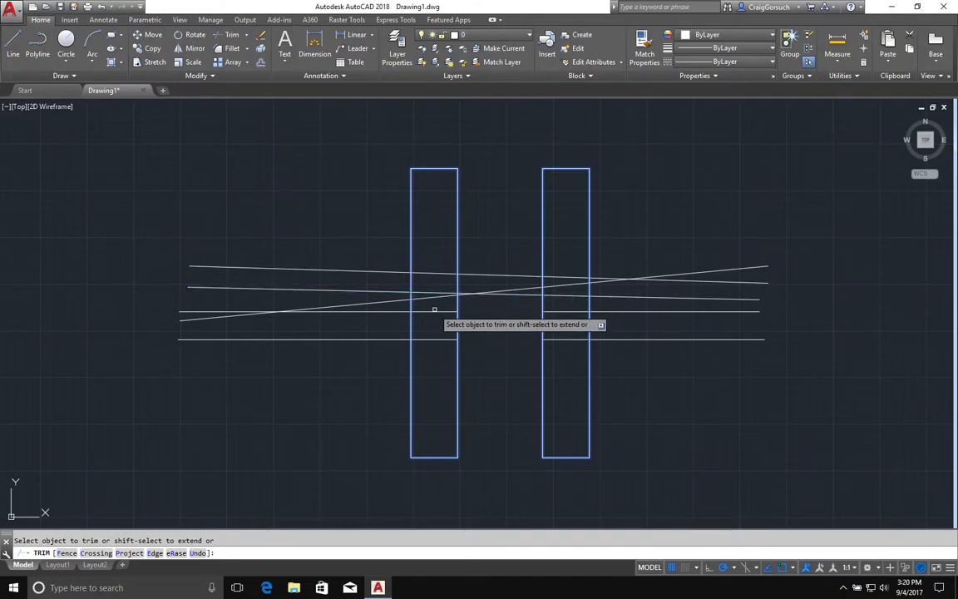
click(434, 310)
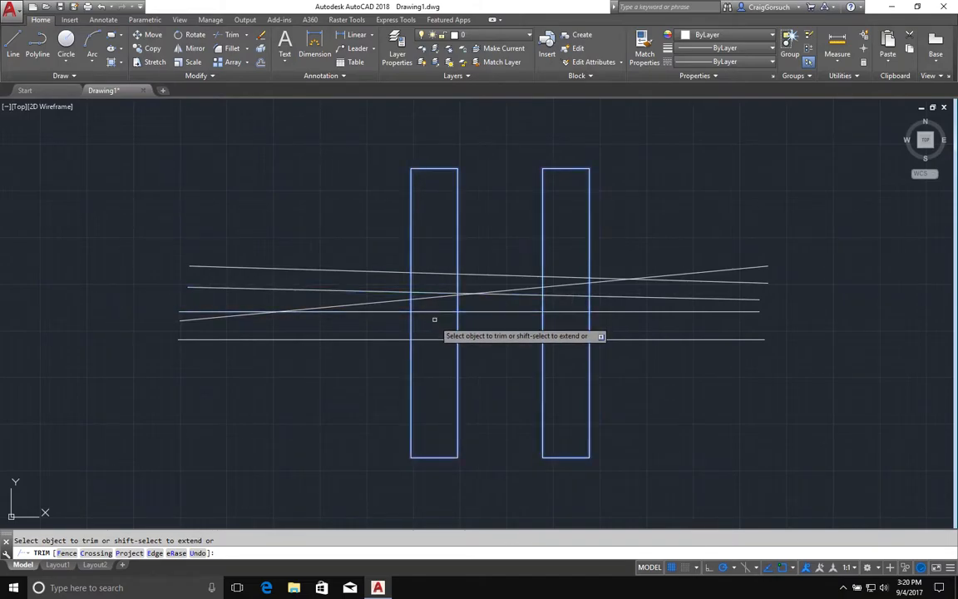
click(435, 340)
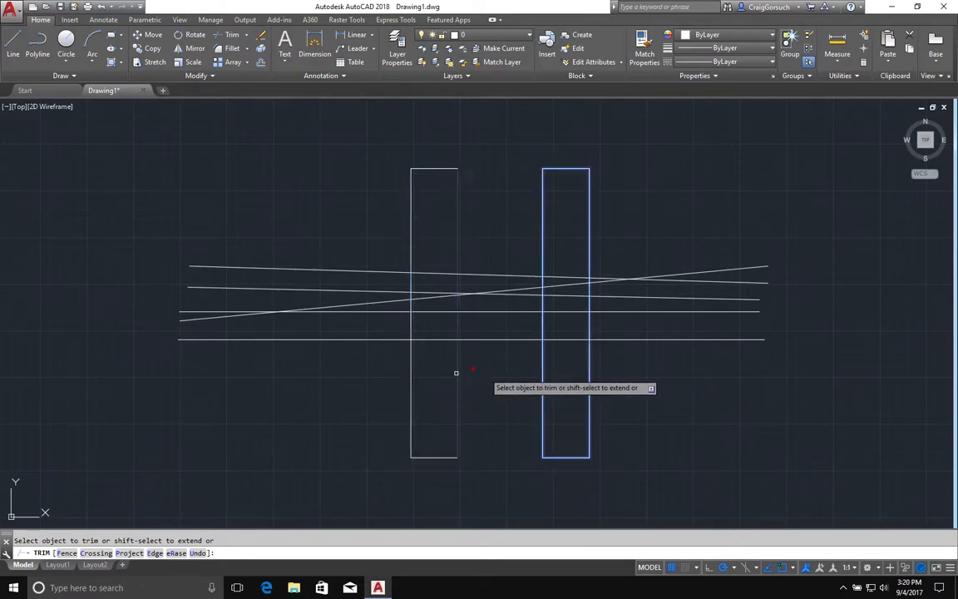
- Trim all five lines in the gap between the two rectangles at once with a crossing selection
click(522, 368)
click(481, 222)
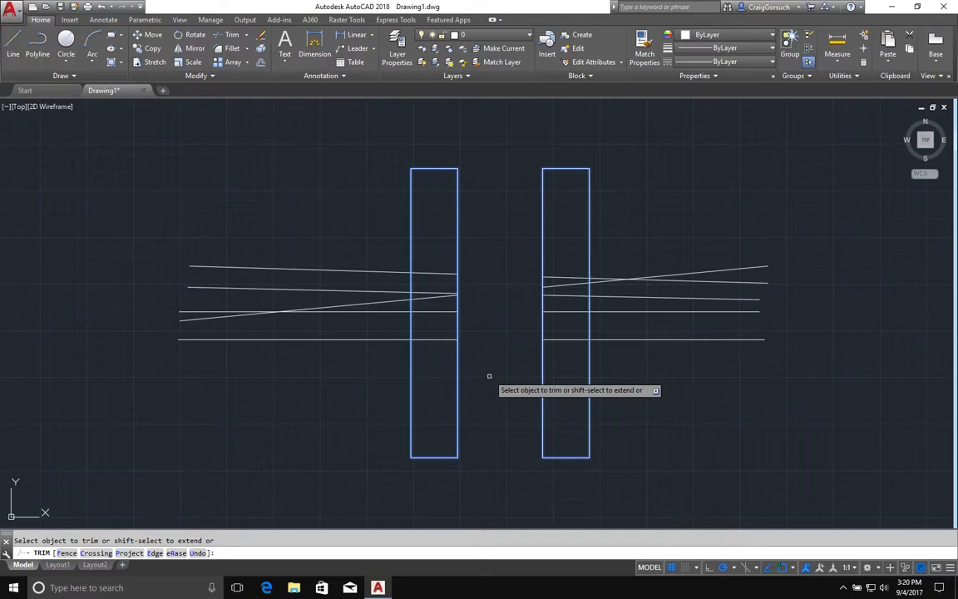
- Trim all five lines in the gap between the rectangles and inside the left rectangle, using crossing selections
shift+click(439, 293)
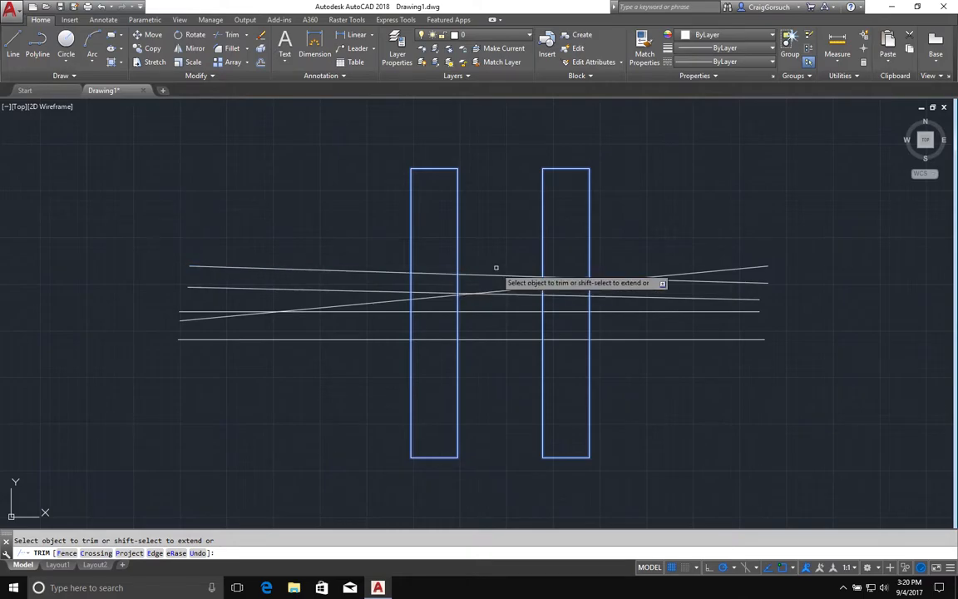
click(497, 263)
click(459, 350)
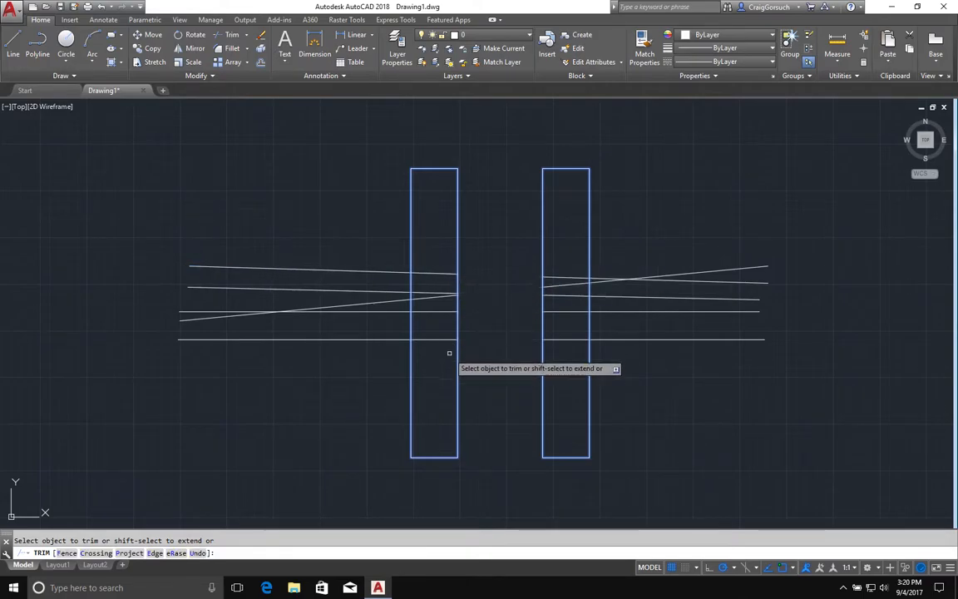
click(450, 352)
click(427, 215)
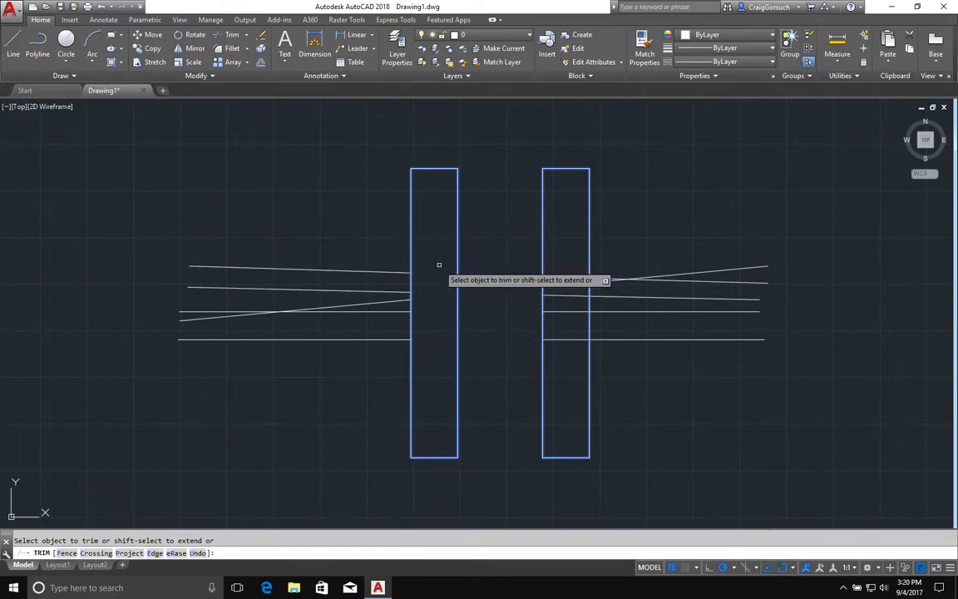
- Extend the left part of the top line through the left rectangle and across the gap to the right rectangle within the Trim command
shift+click(388, 270)
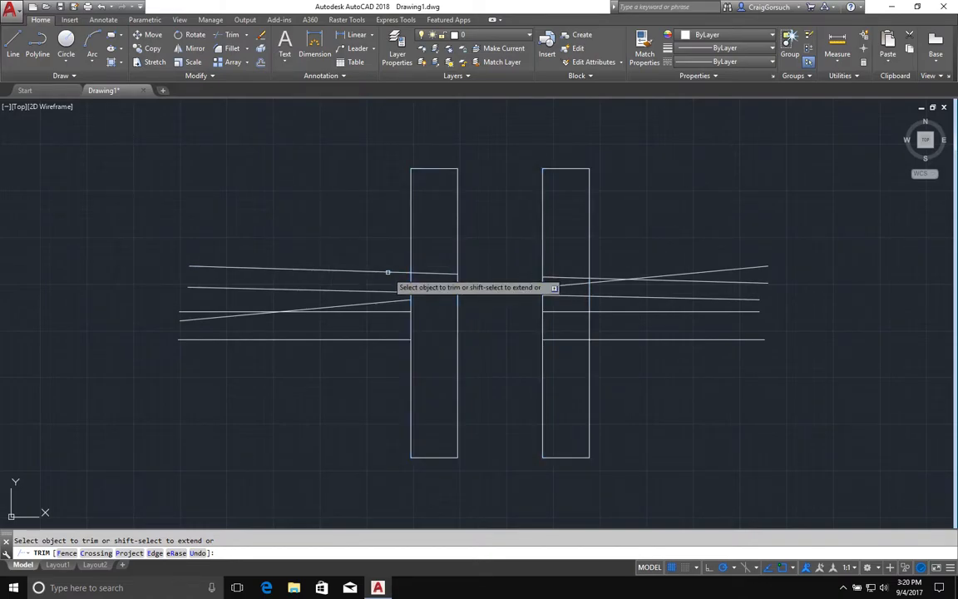
shift+click(387, 273)
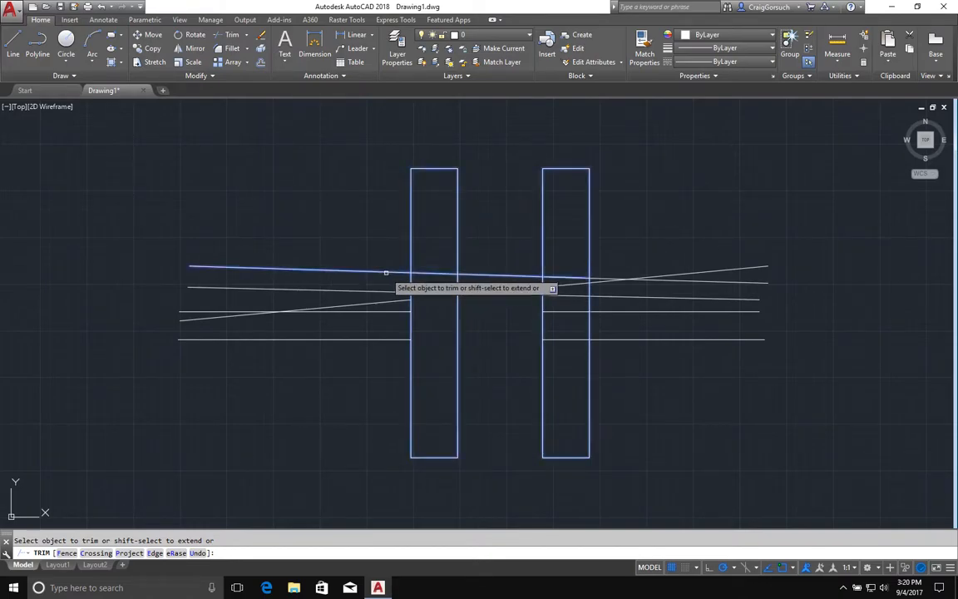
shift+click(526, 276)
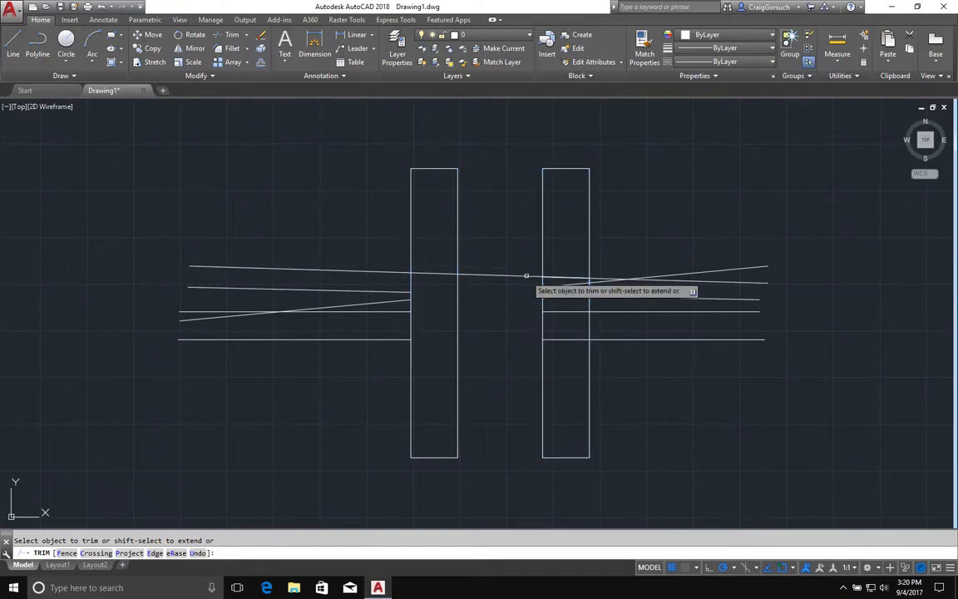
- Extend the left parts of the four lower lines to the right rectangle with crossing selections, and finish the Trim command
shift+click(403, 288)
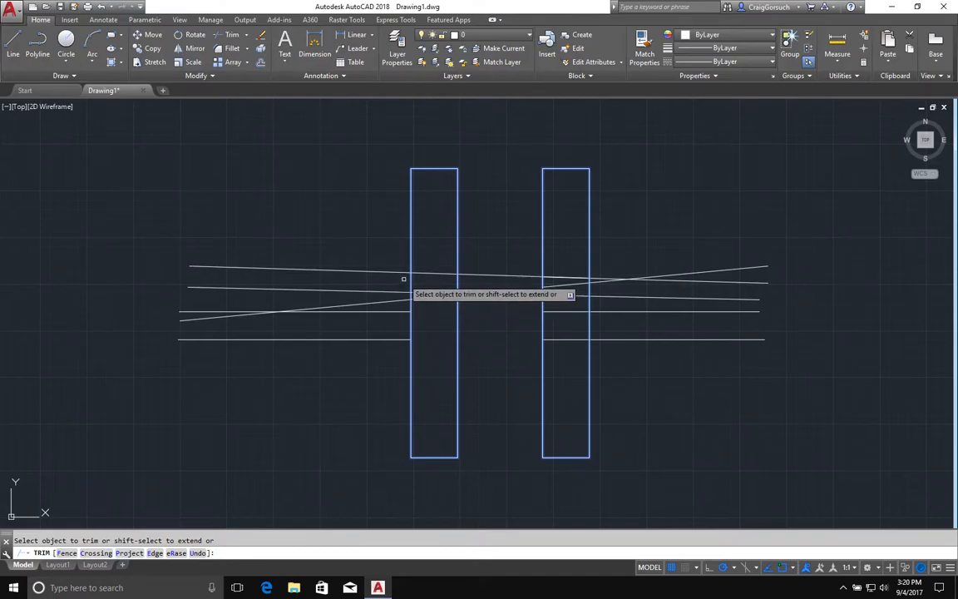
shift+click(406, 278)
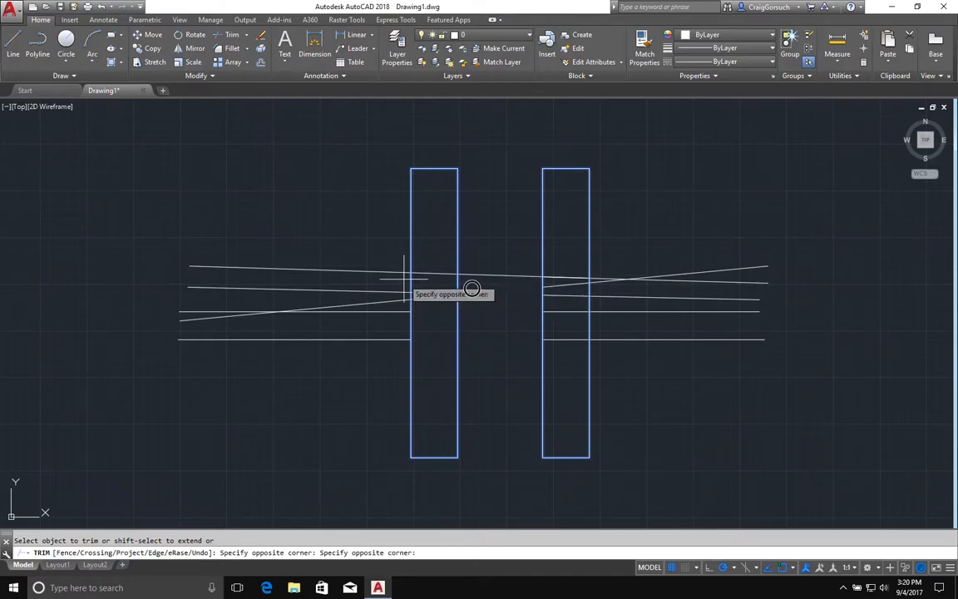
shift+click(387, 367)
shift+click(437, 359)
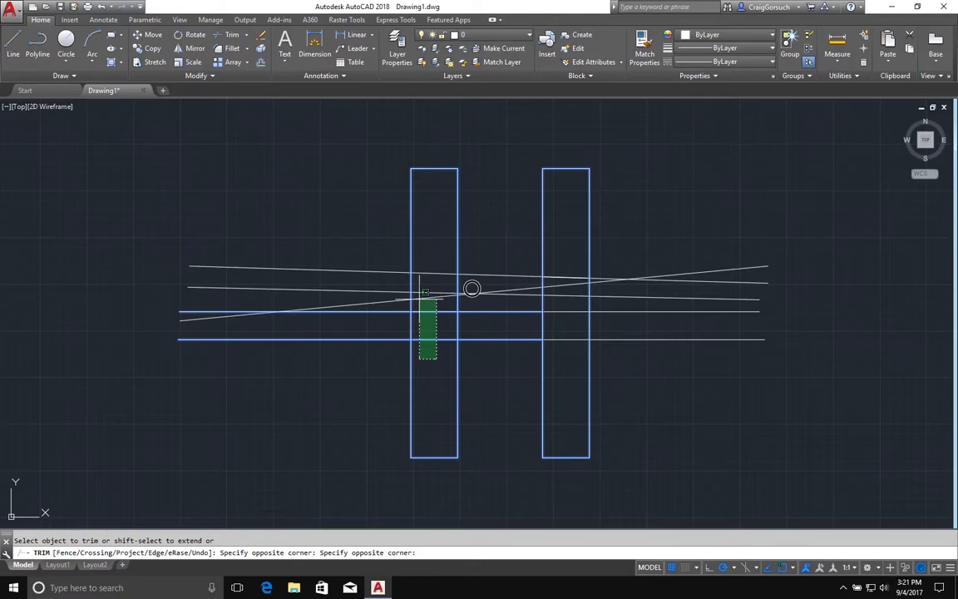
shift+click(423, 294)
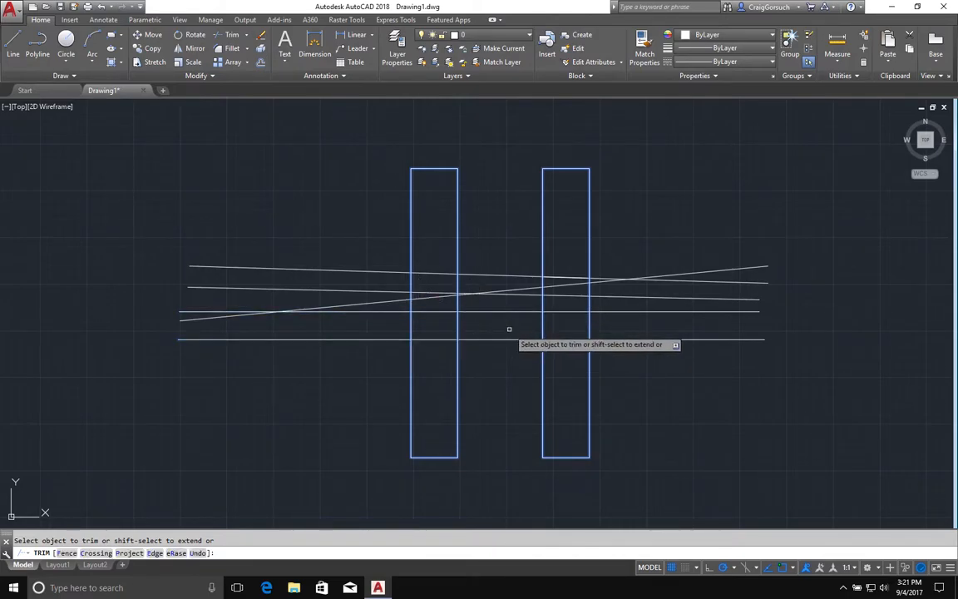
key(Return)
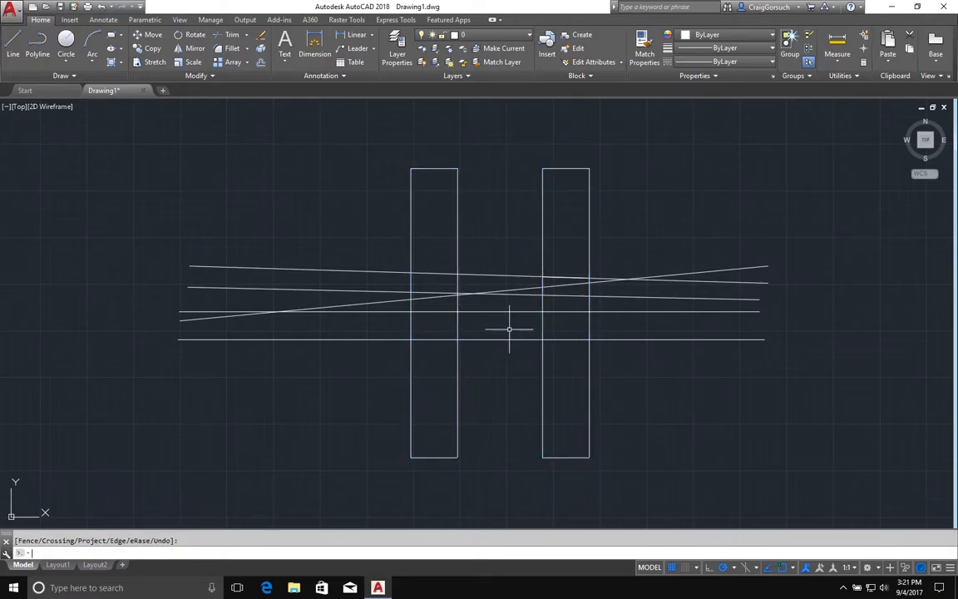
- Stretch the right end of the top line's left segment back to the near edge of the right rectangle, removing the overlap
click(529, 277)
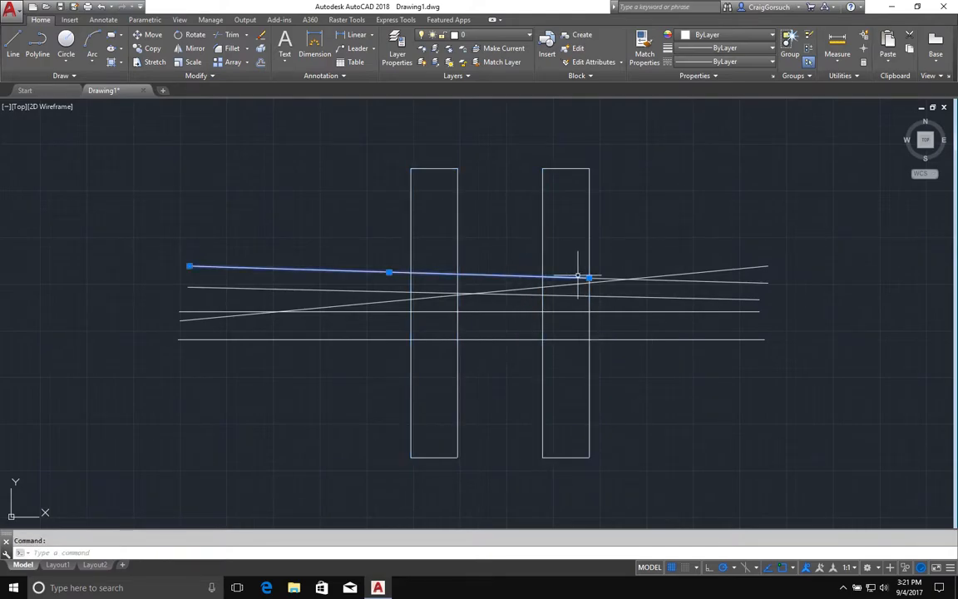
click(673, 282)
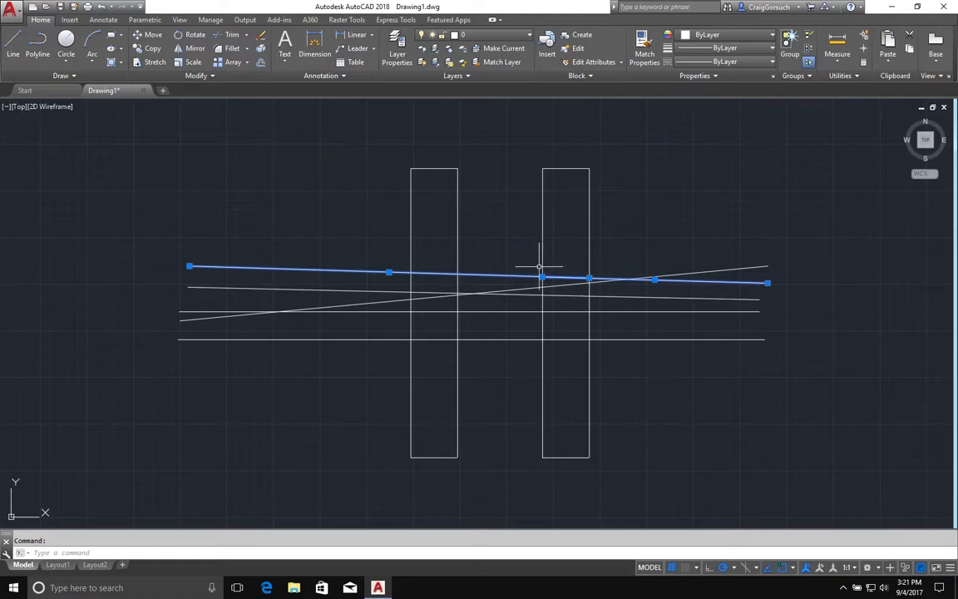
click(589, 279)
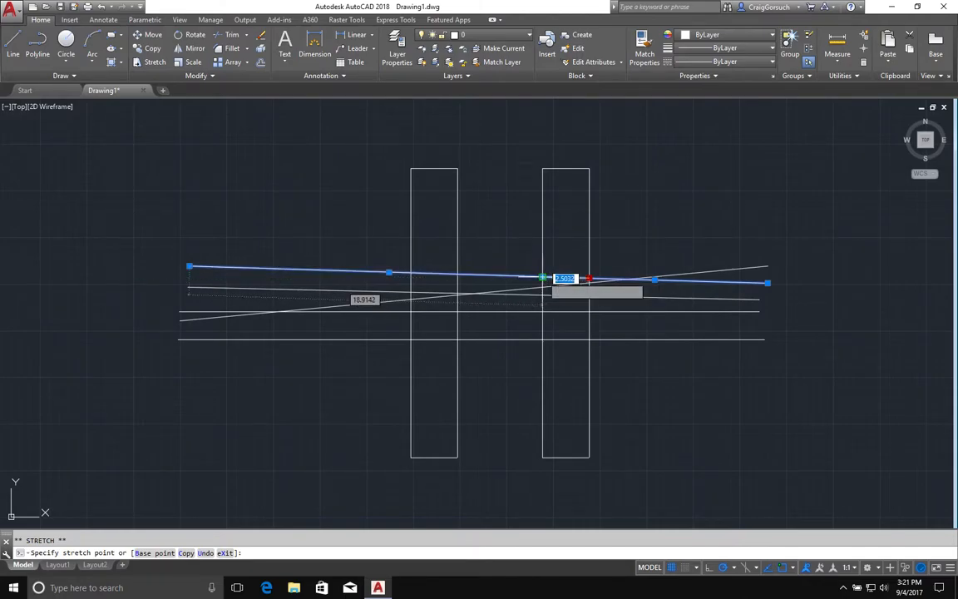
click(546, 277)
- Move the left rectangle and its five line segments about 4.9 units horizontally to the left
text(m)
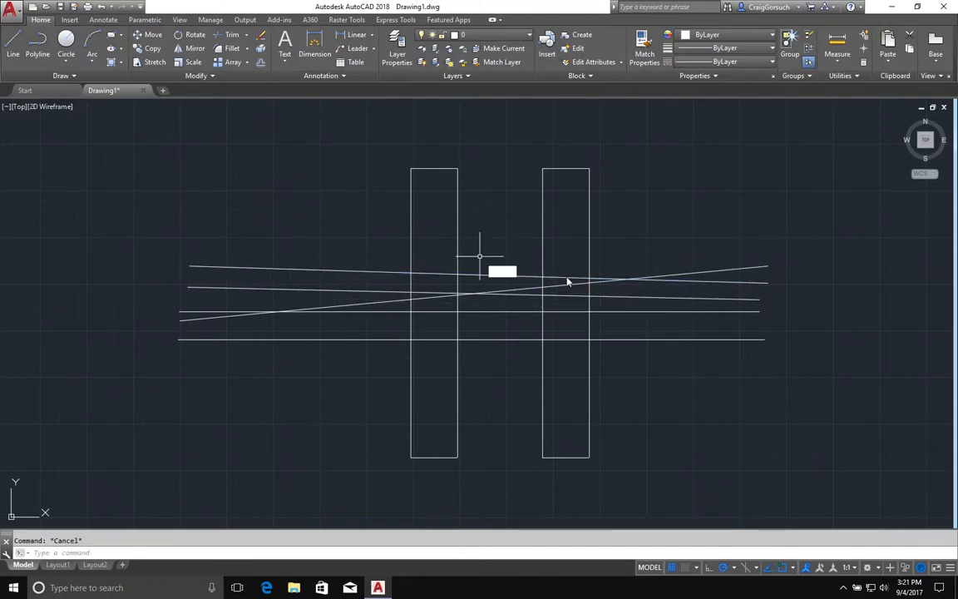
key(Return)
click(479, 258)
click(278, 400)
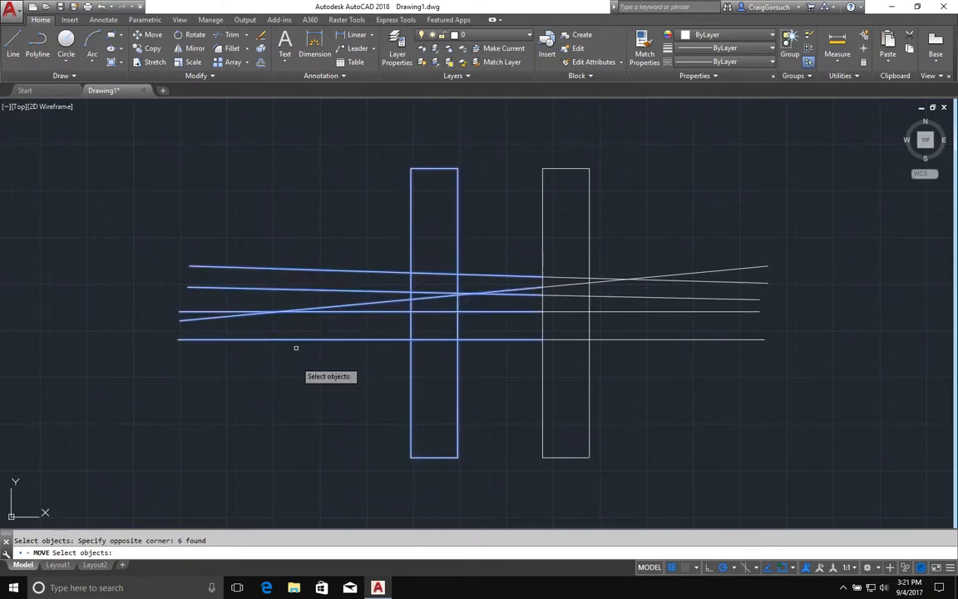
key(Return)
click(363, 425)
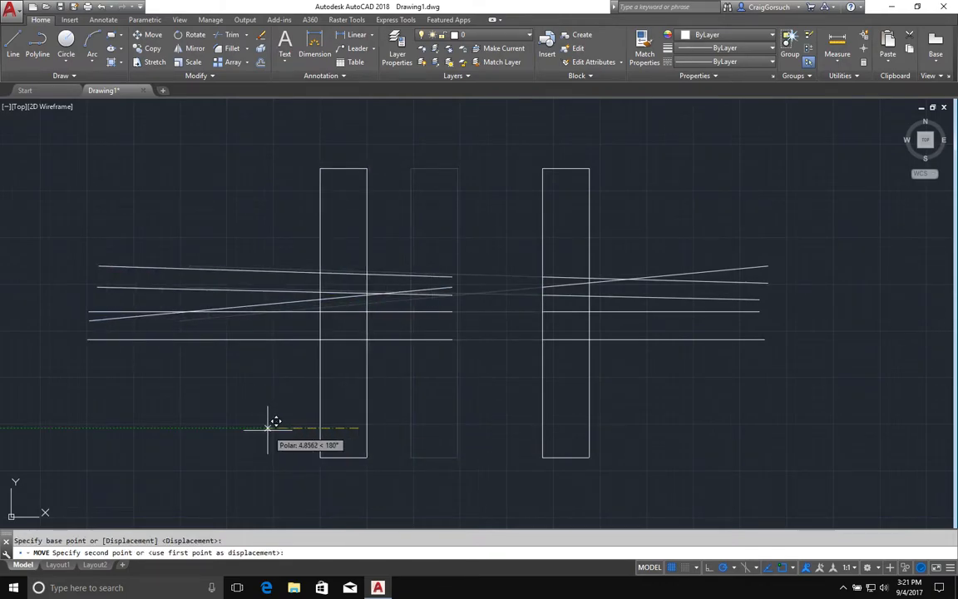
click(273, 428)
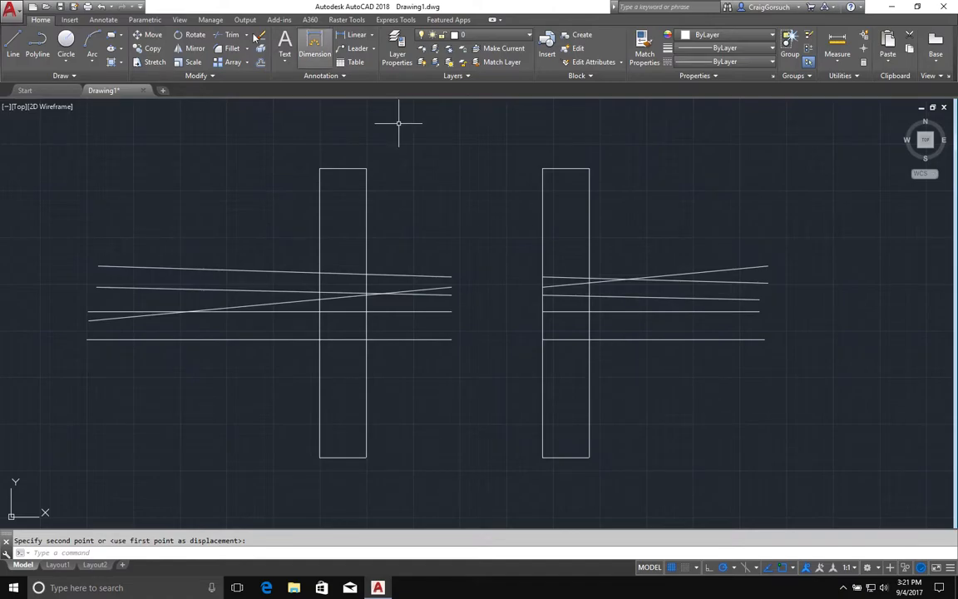
- Extend the three upper left lines to the near edge of the right rectangle, using that rectangle as the boundary edge
click(247, 37)
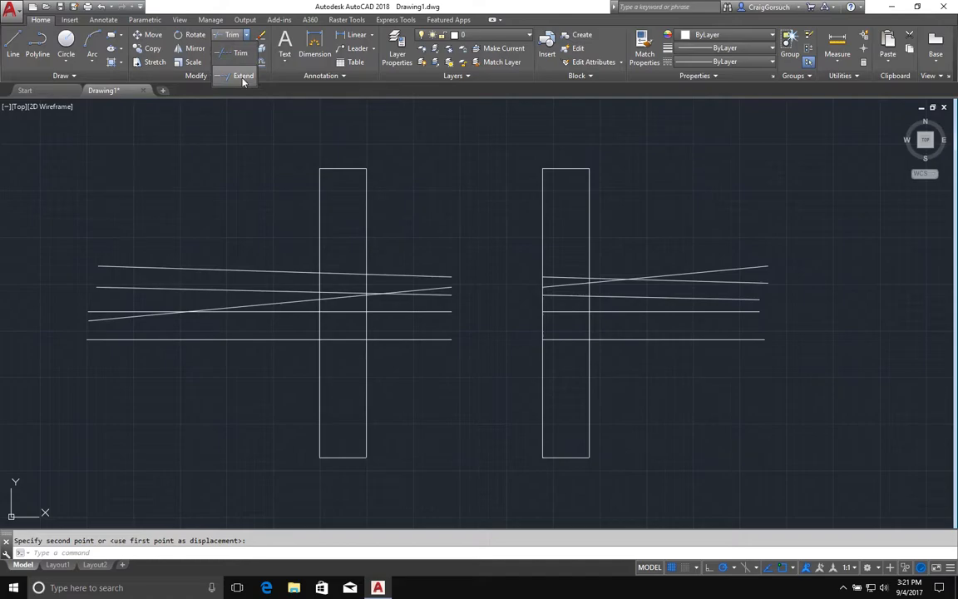
click(242, 76)
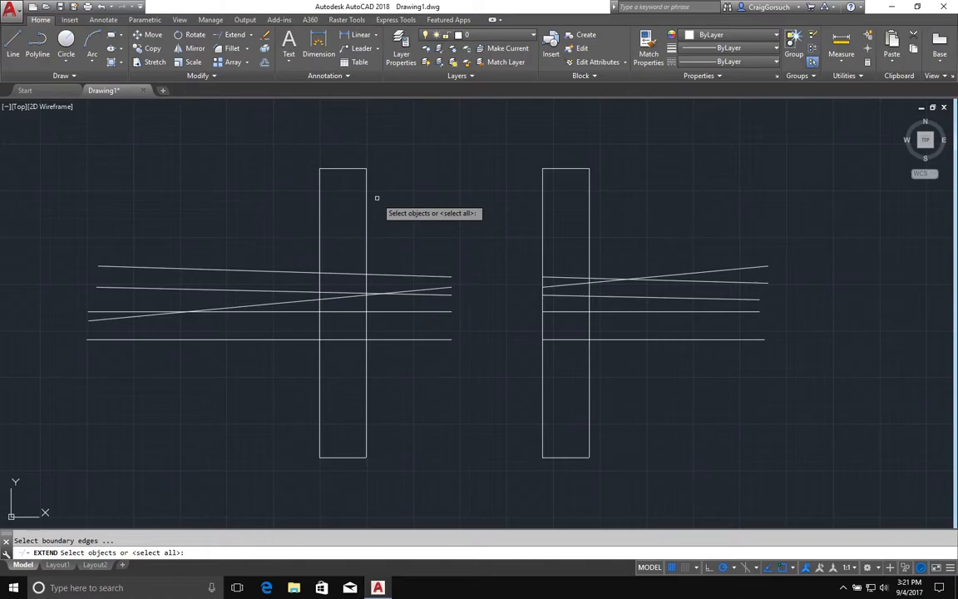
click(542, 234)
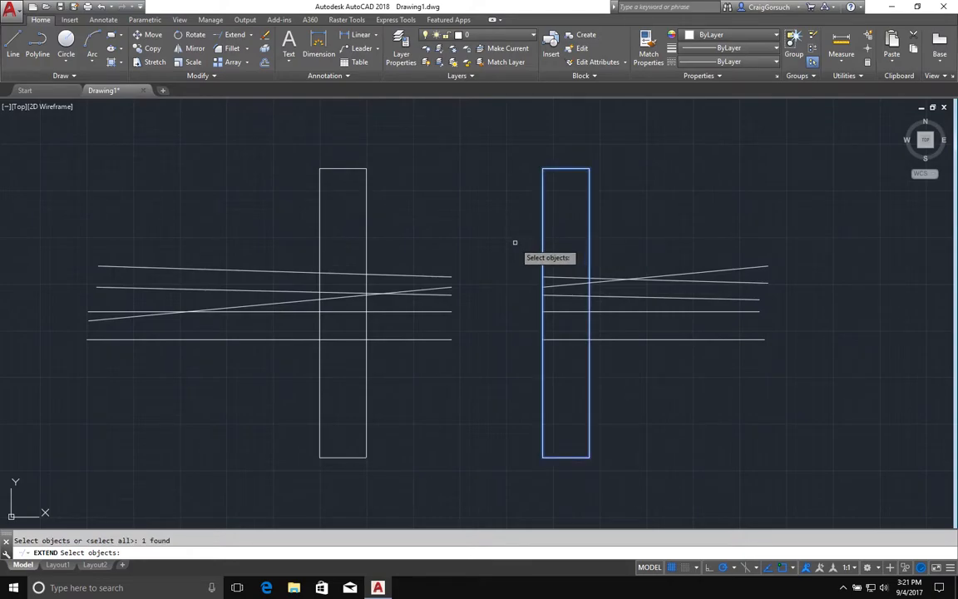
key(Return)
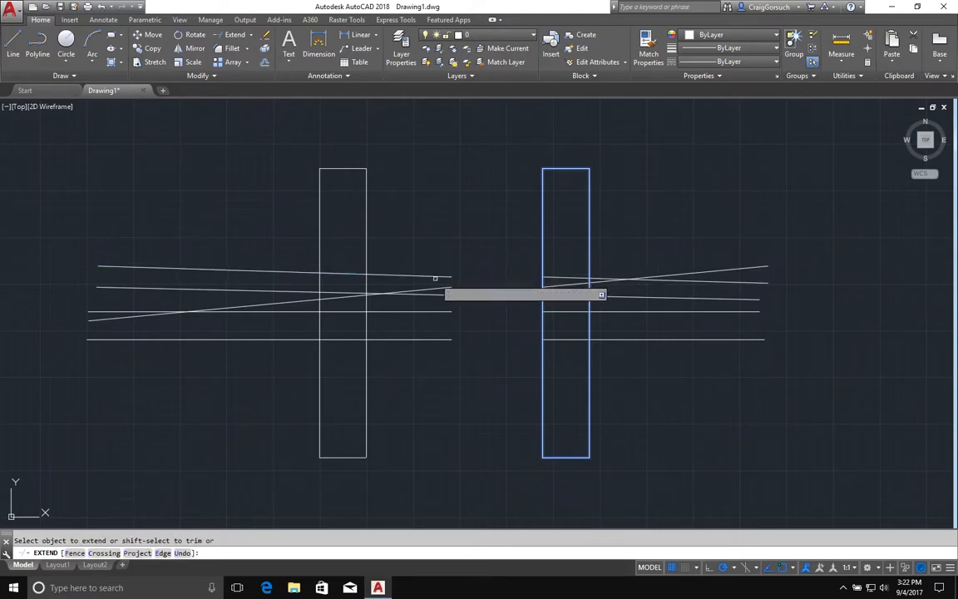
click(435, 278)
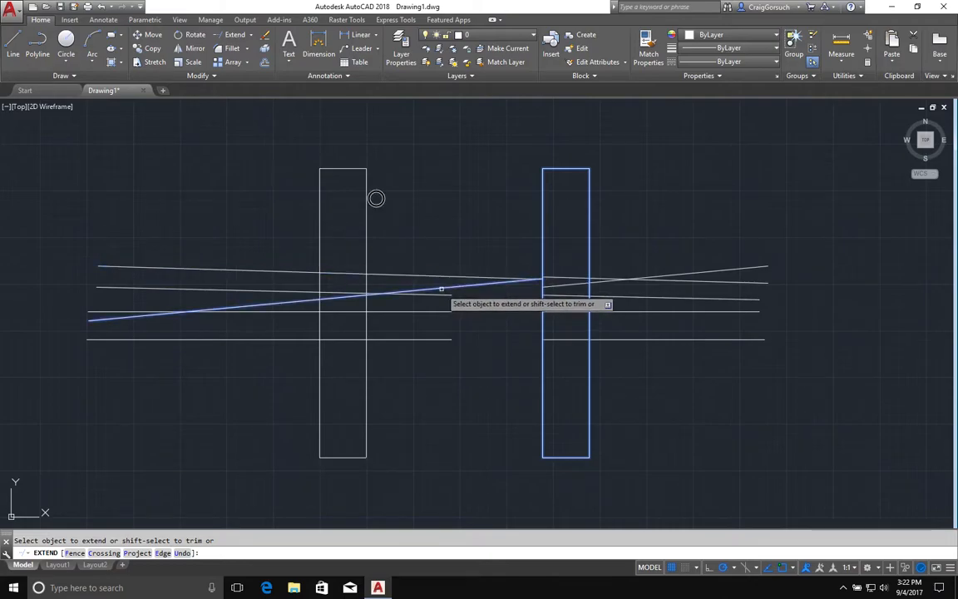
click(441, 290)
click(441, 295)
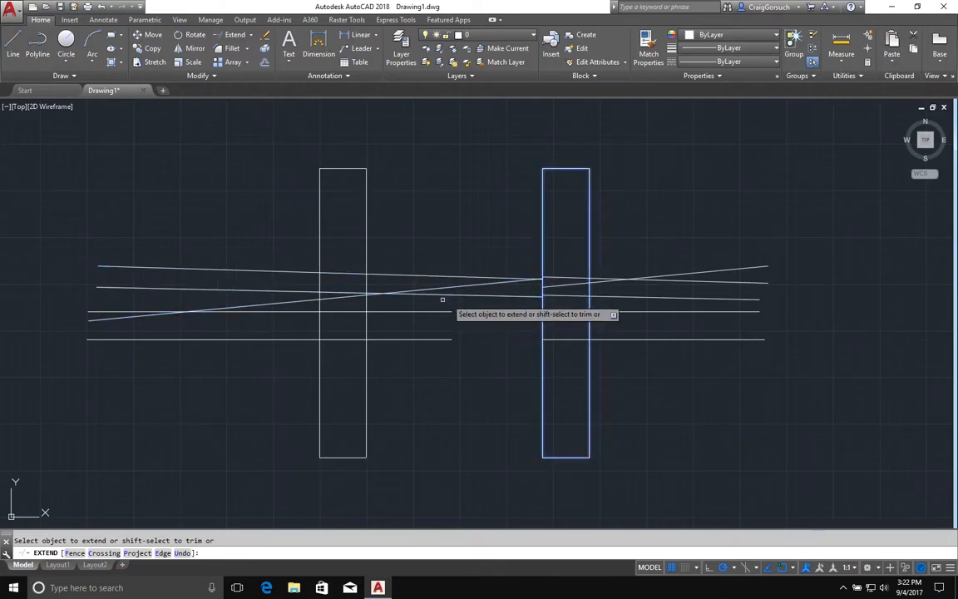
- Extend all five left lines together with a crossing selection, and undo the whole Extend operation
click(472, 241)
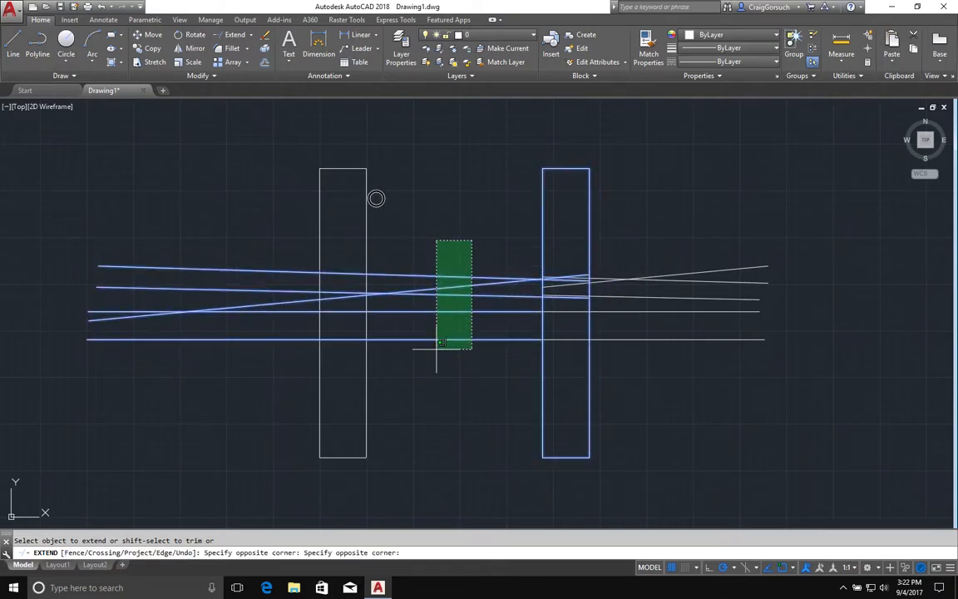
click(437, 349)
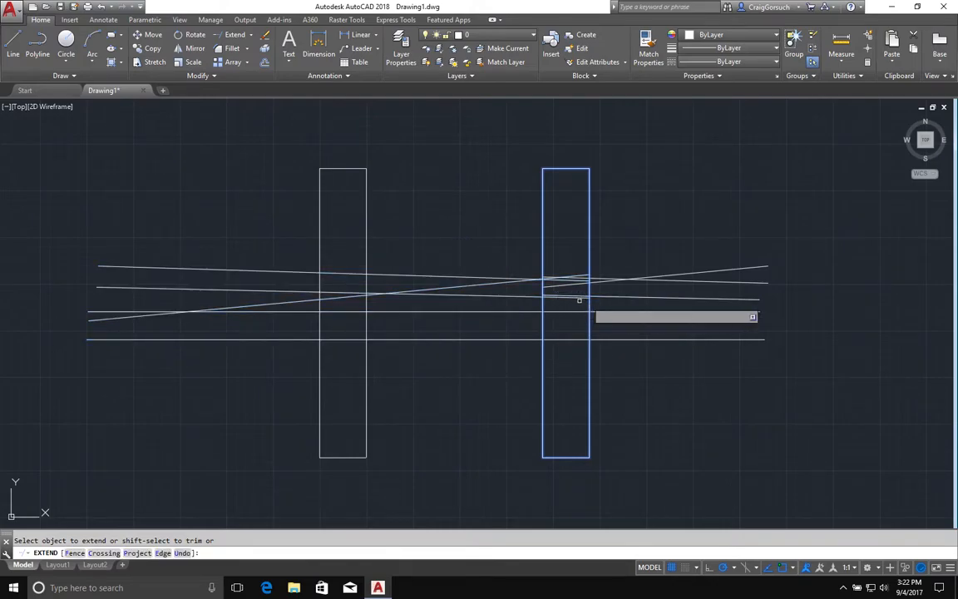
click(518, 313)
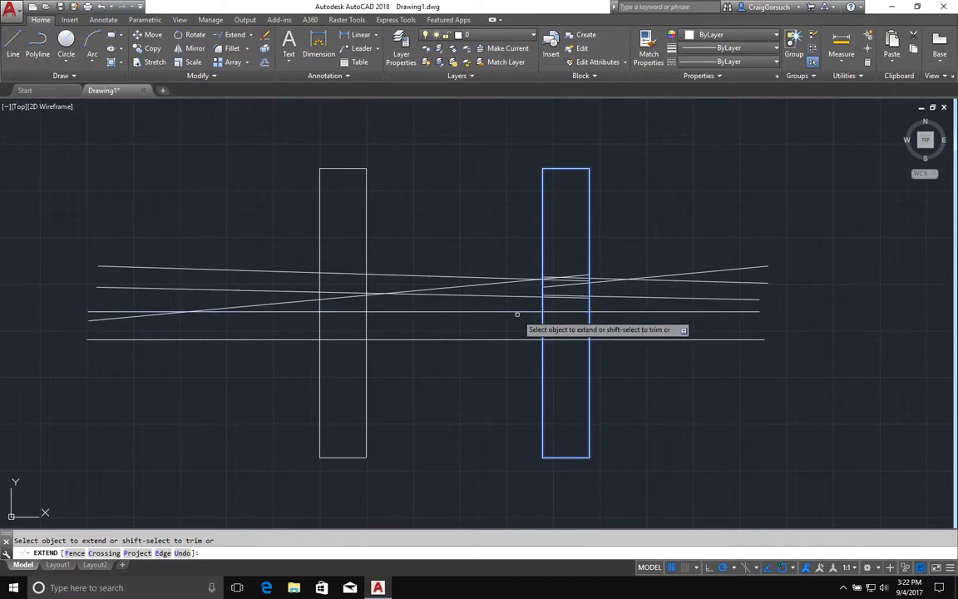
key(Escape)
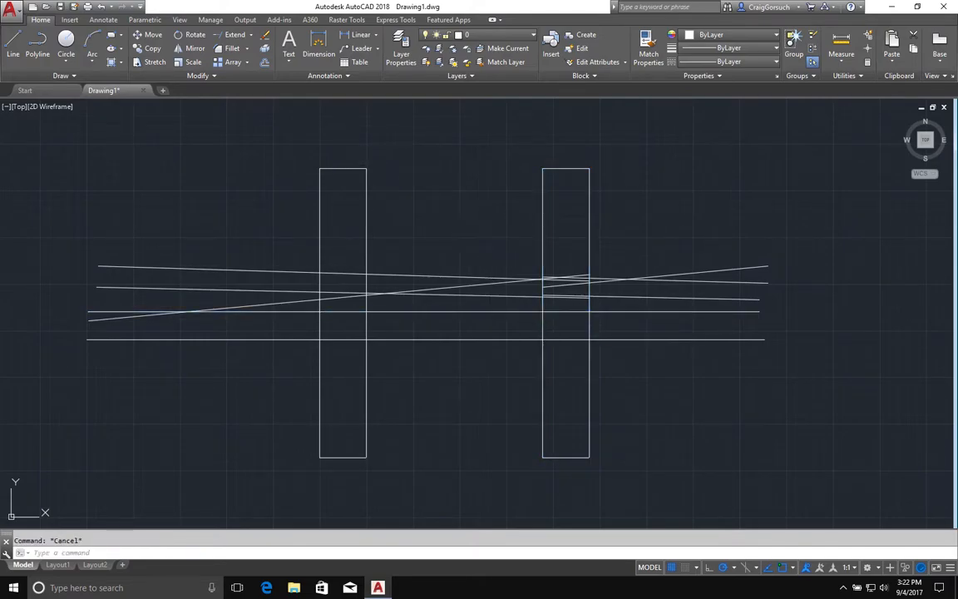
key(ctrl+z)
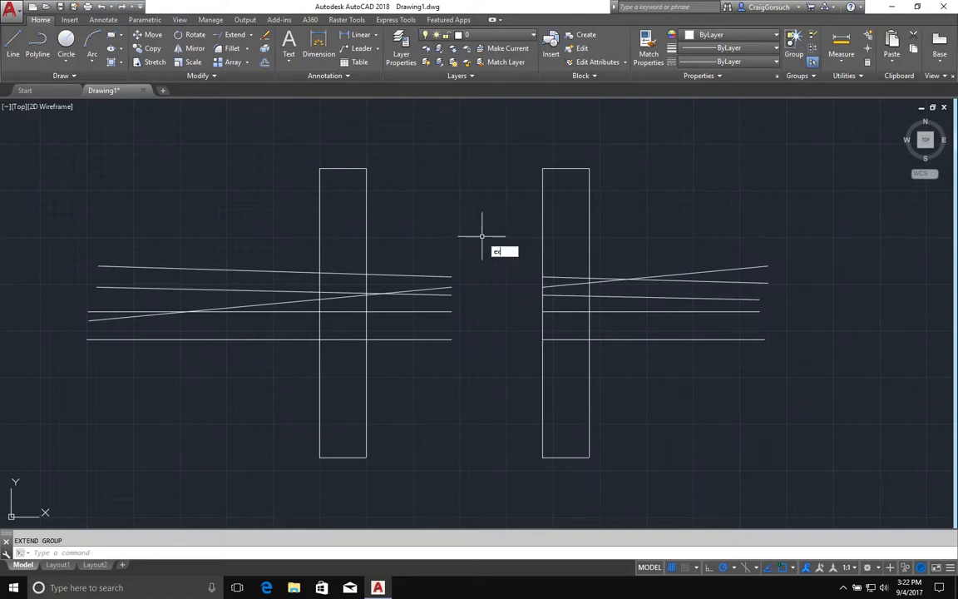
- Extend all five left lines to the near edge of the right rectangle, using that rectangle as the boundary edge
key(Return)
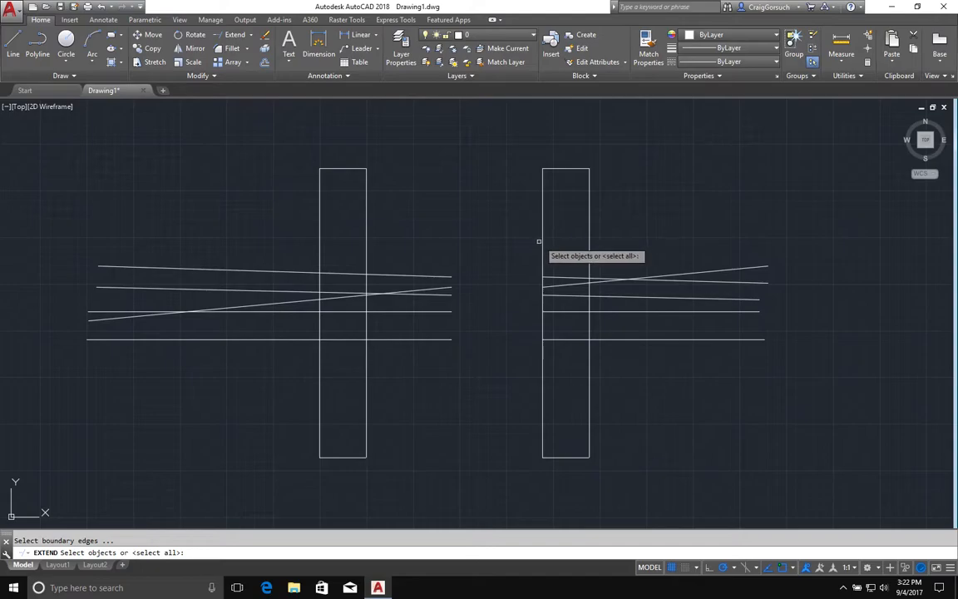
click(541, 241)
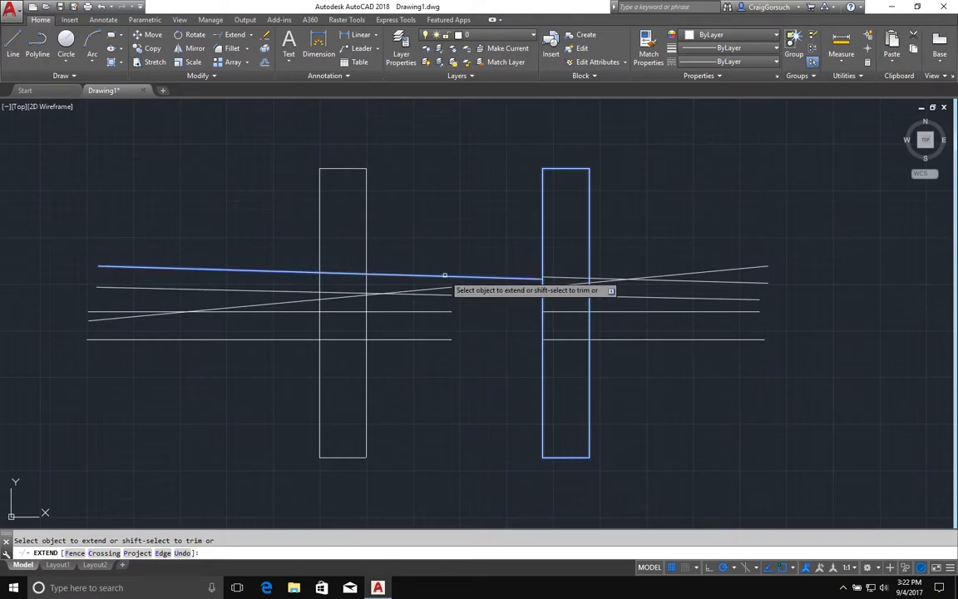
click(445, 276)
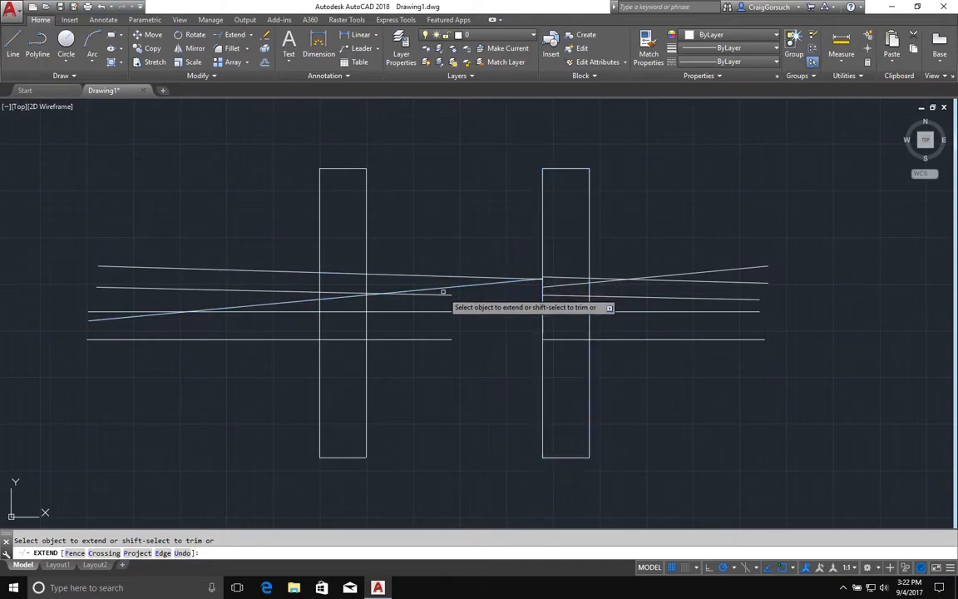
click(443, 305)
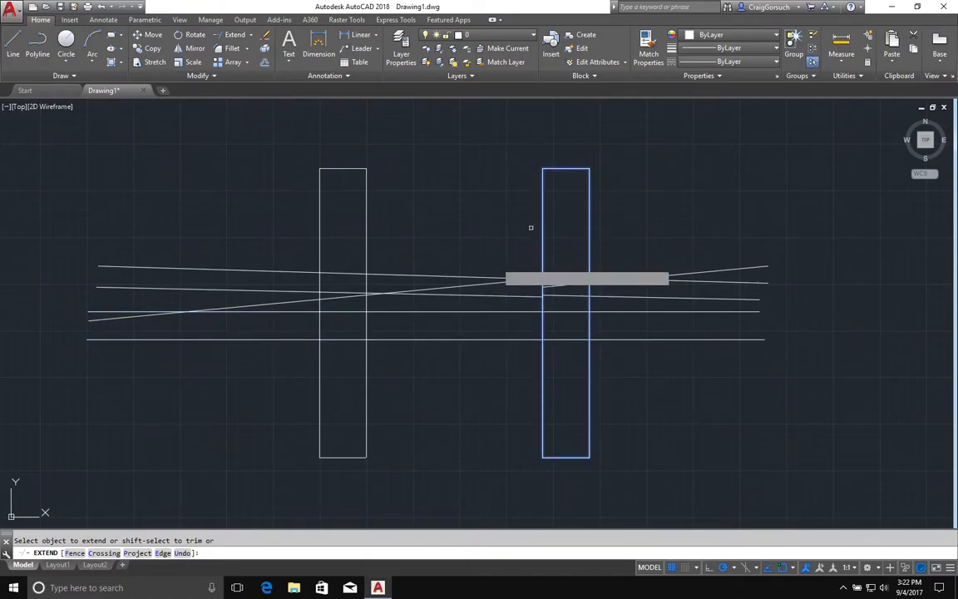
key(Return)
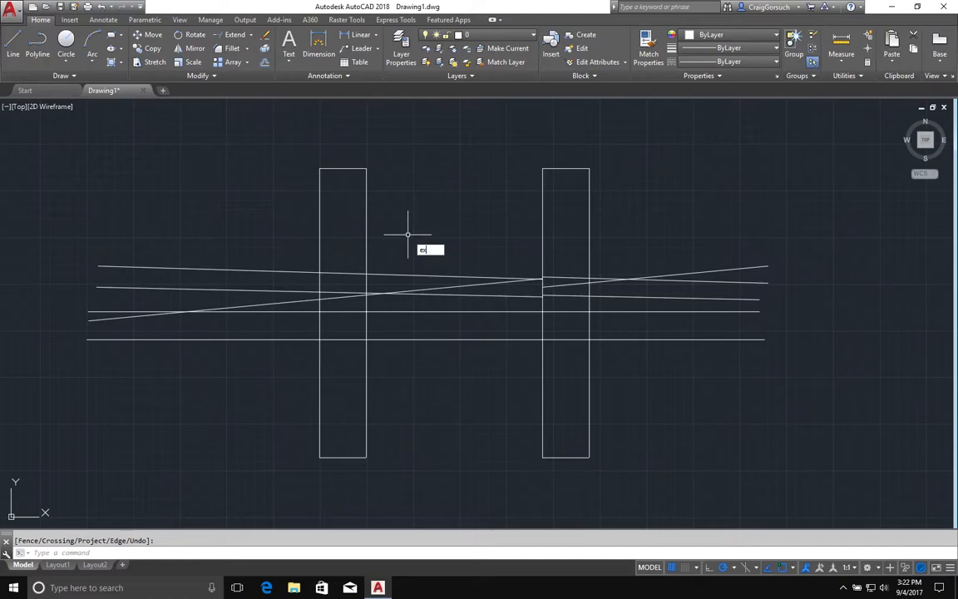
text(ex)
key(Return)
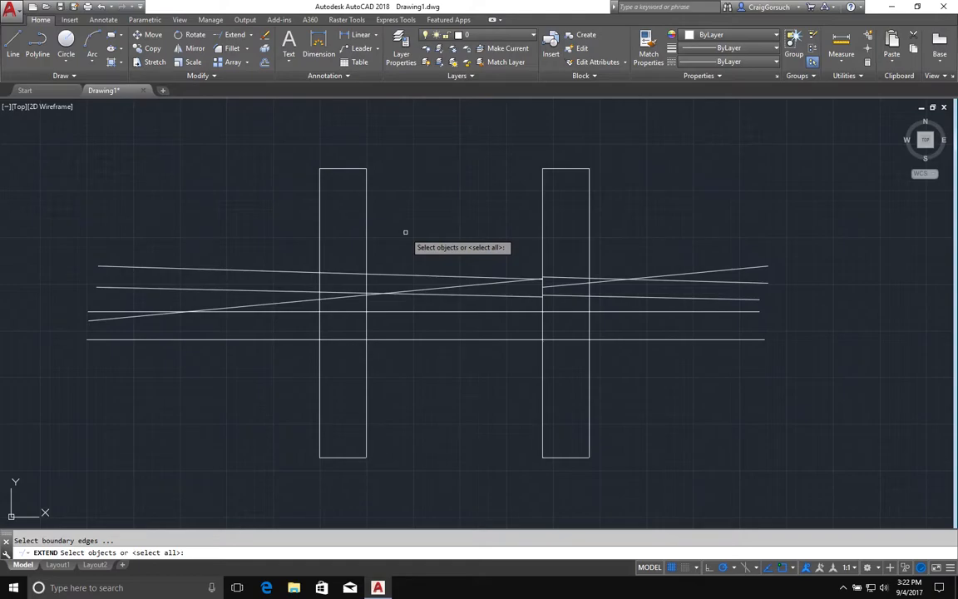
key(Escape)
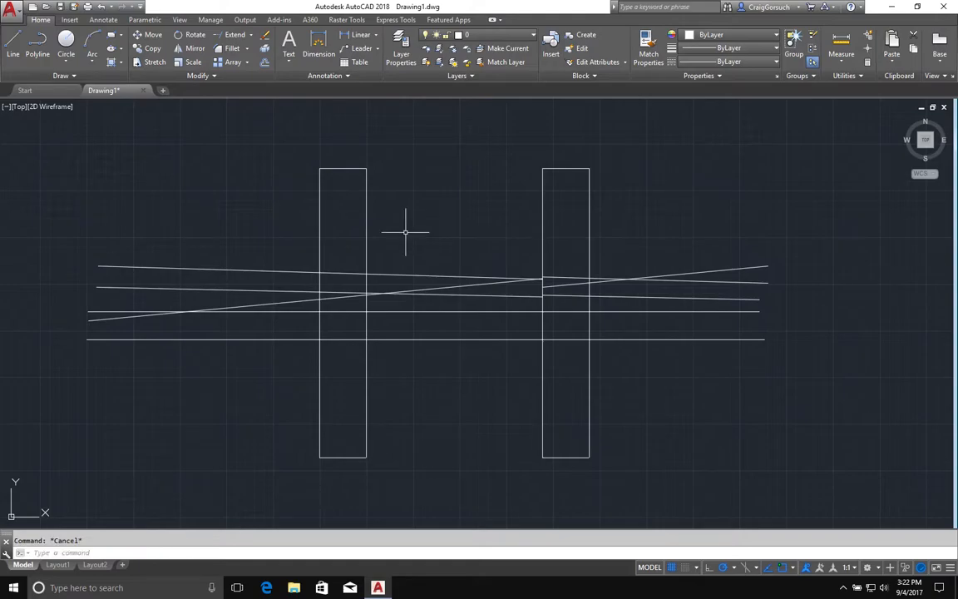
- Draw a three-point arc right of the right rectangle, bulging left so that it crosses the ends of all five lines
key(Return)
click(851, 179)
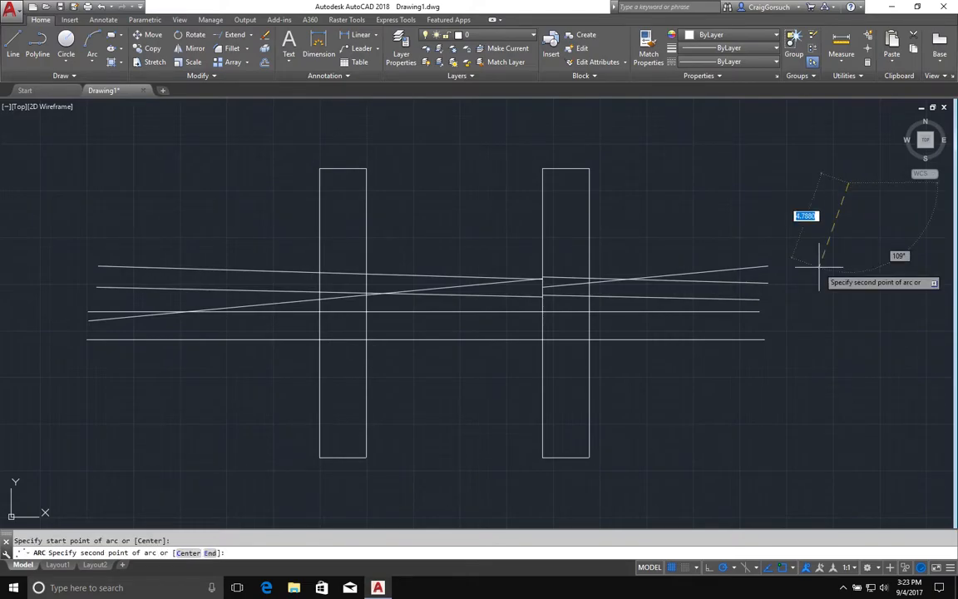
click(723, 367)
click(796, 484)
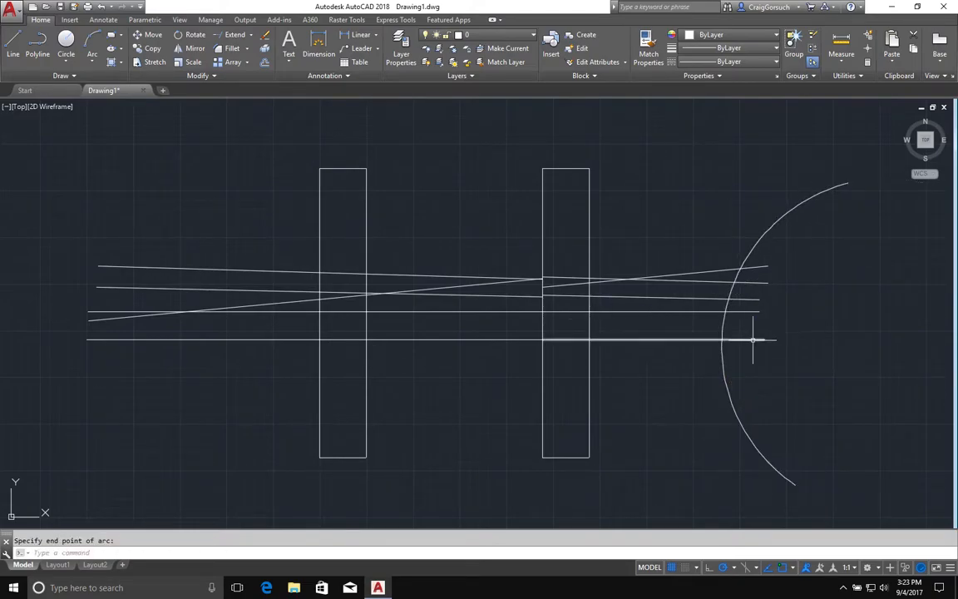
- Stretch the right ends of the five lines horizontally to the left until they stop short of the arc
text(s)
key(Return)
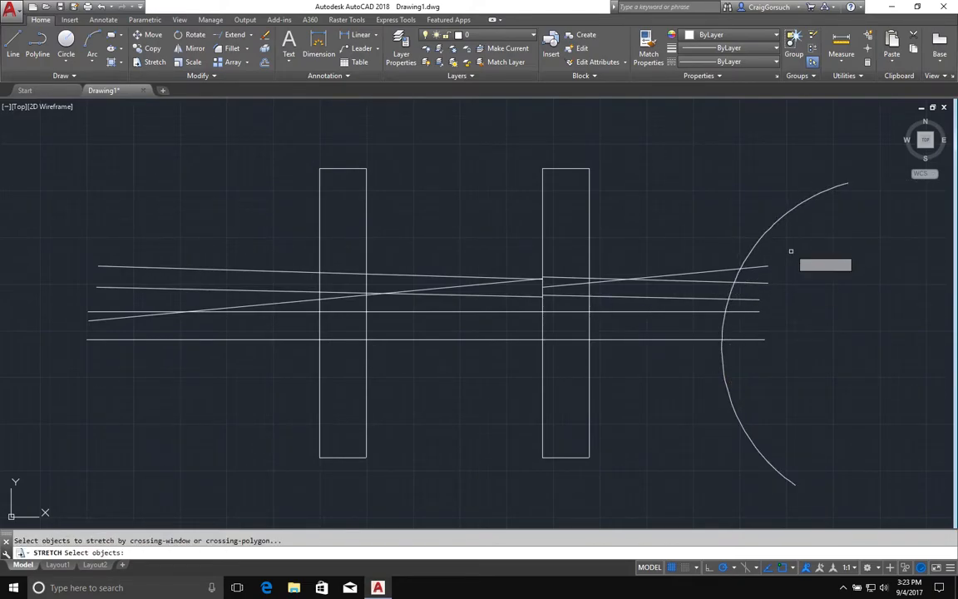
click(787, 254)
click(750, 401)
key(Return)
click(780, 377)
click(703, 376)
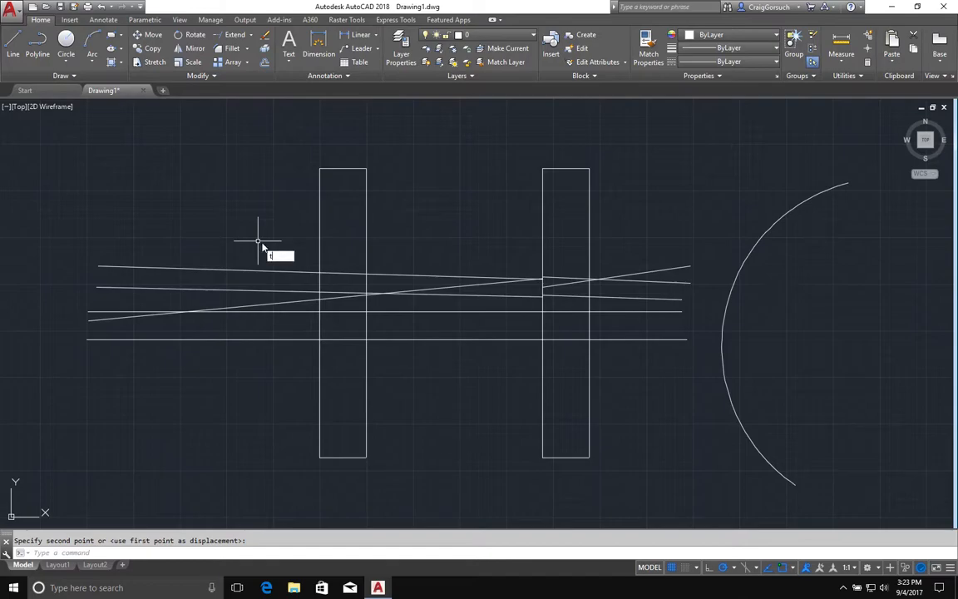
- Trim the line segments inside both rectangles with crossing selections, using all objects as cutting edges
text(tr)
key(Return)
key(Return)
click(337, 248)
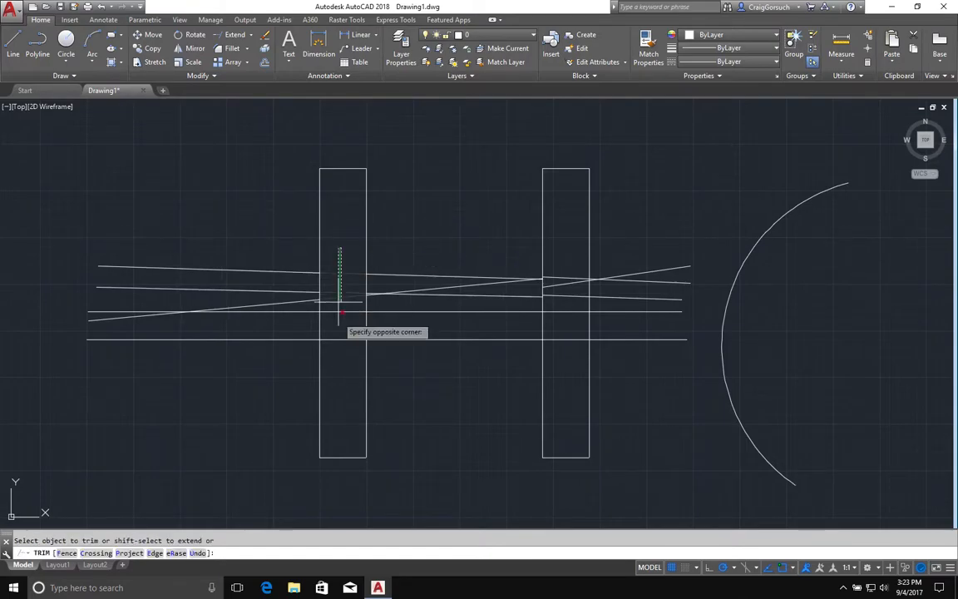
click(336, 352)
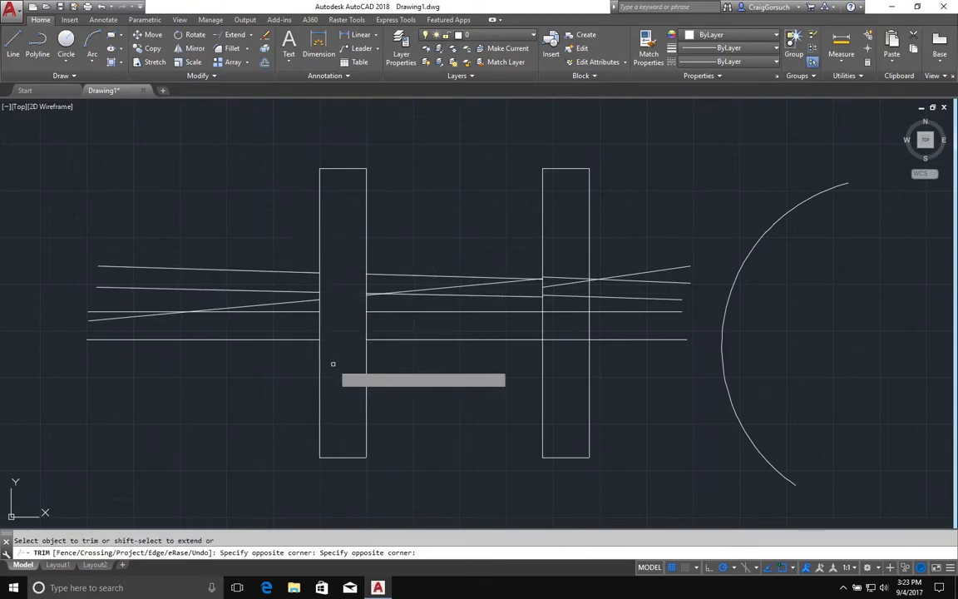
click(562, 374)
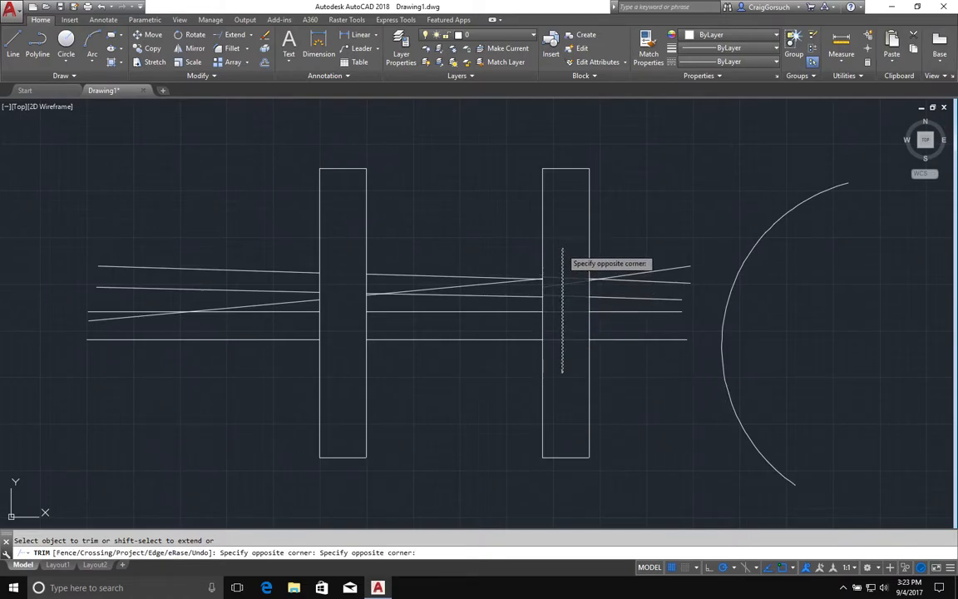
click(561, 248)
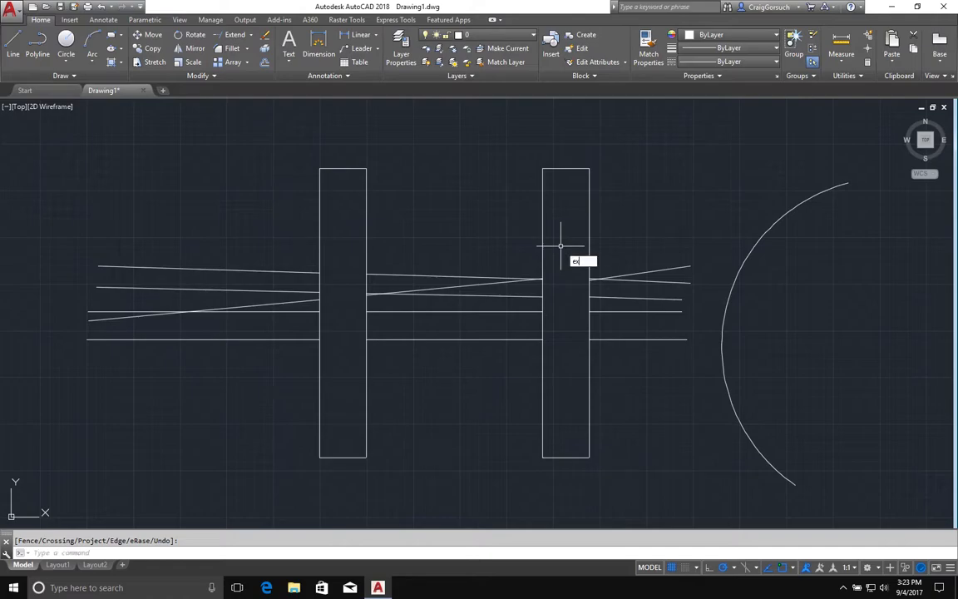
- With all objects as boundaries, extend the rising right-hand line to the arc and the left rectangle, and trim it back to the right rectangle's far edge
key(Return)
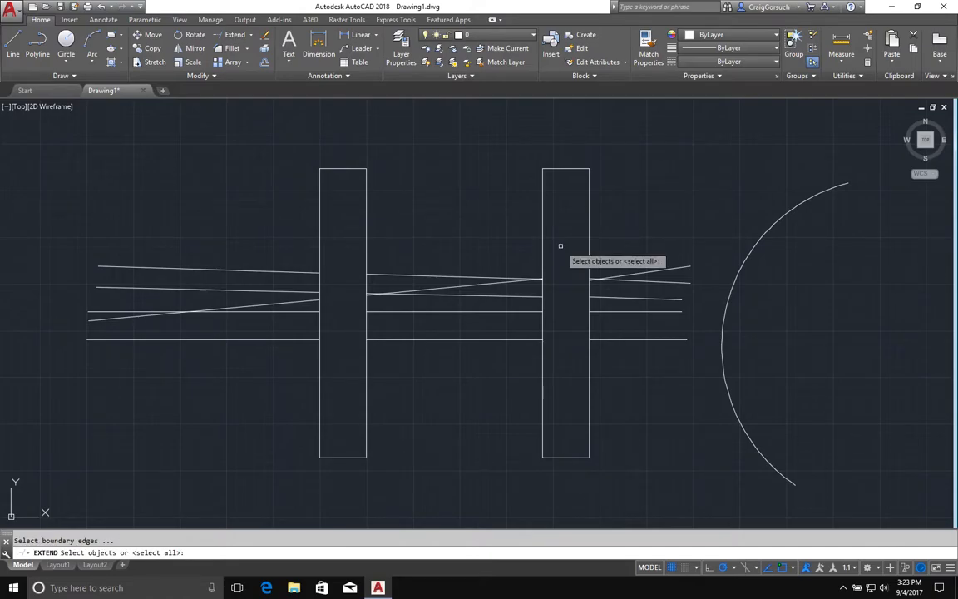
key(Return)
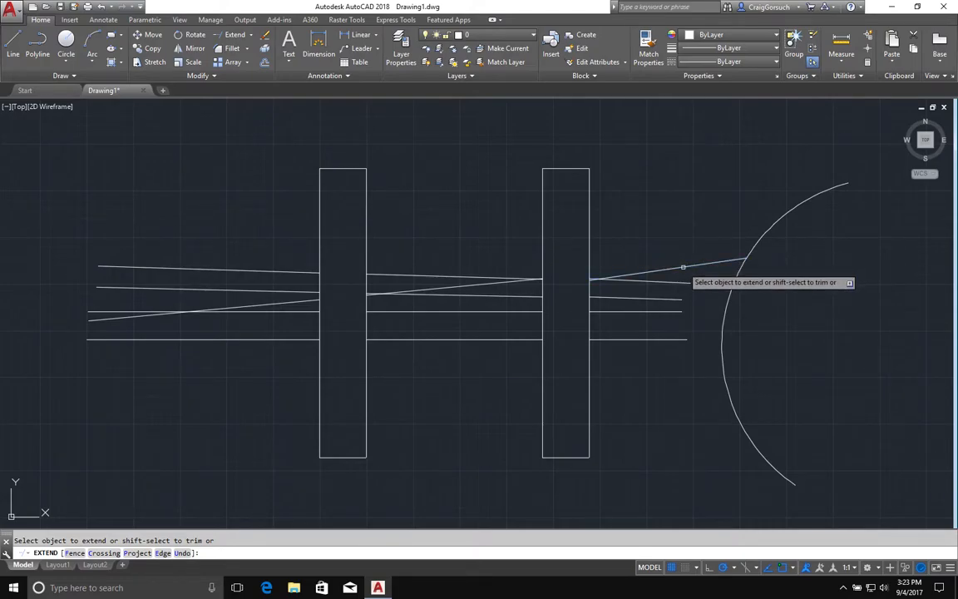
click(623, 274)
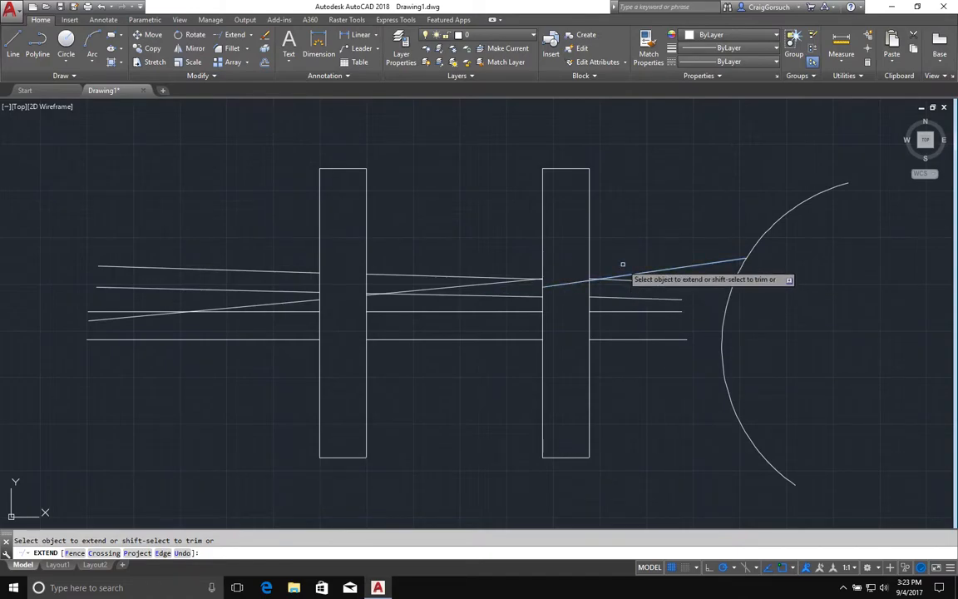
click(559, 284)
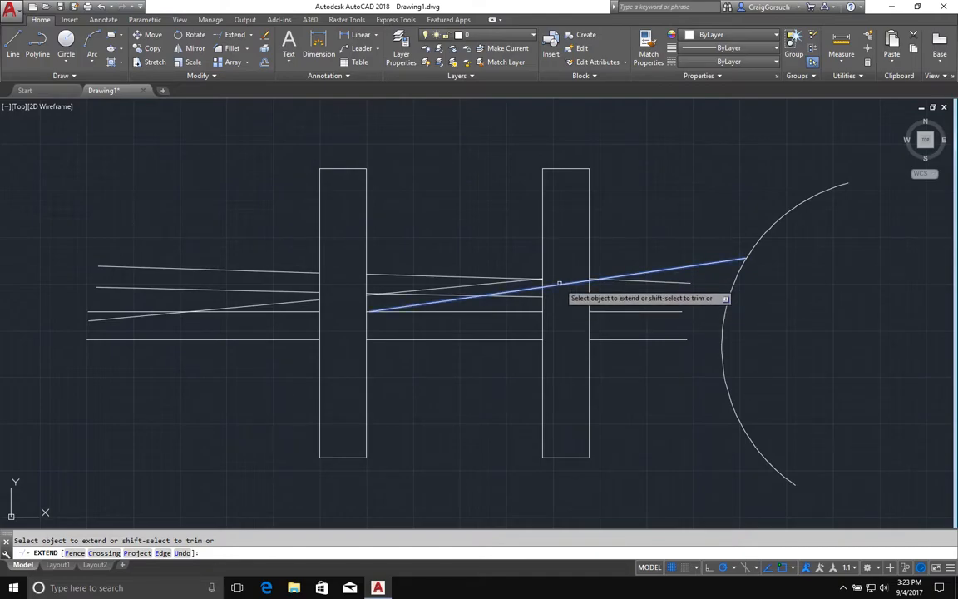
click(454, 297)
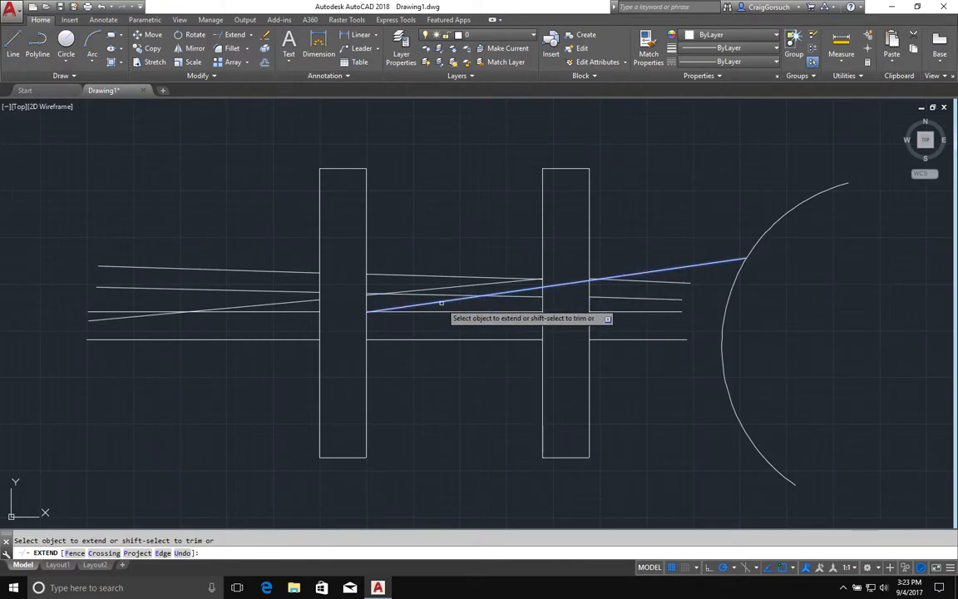
shift+click(526, 290)
shift+click(557, 286)
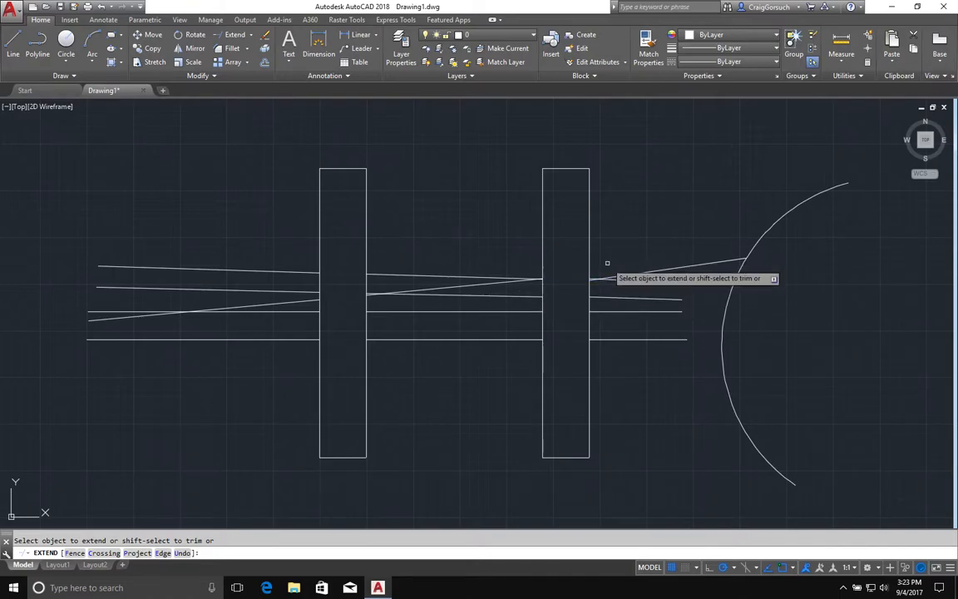
- Extend the right lines to the arc and across the right rectangle, and the middle lines across the left rectangle, with crossing selections
click(613, 256)
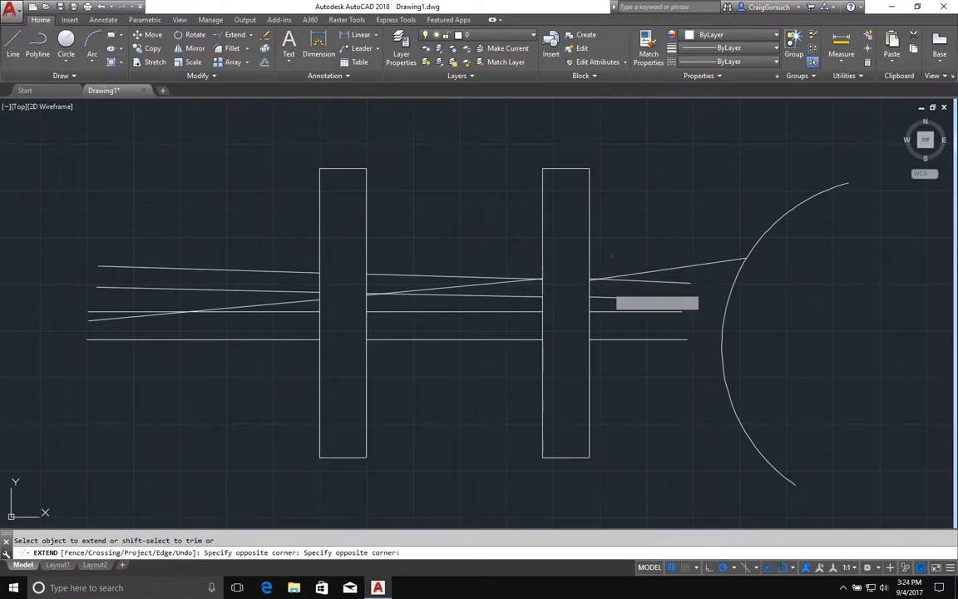
click(605, 351)
click(678, 358)
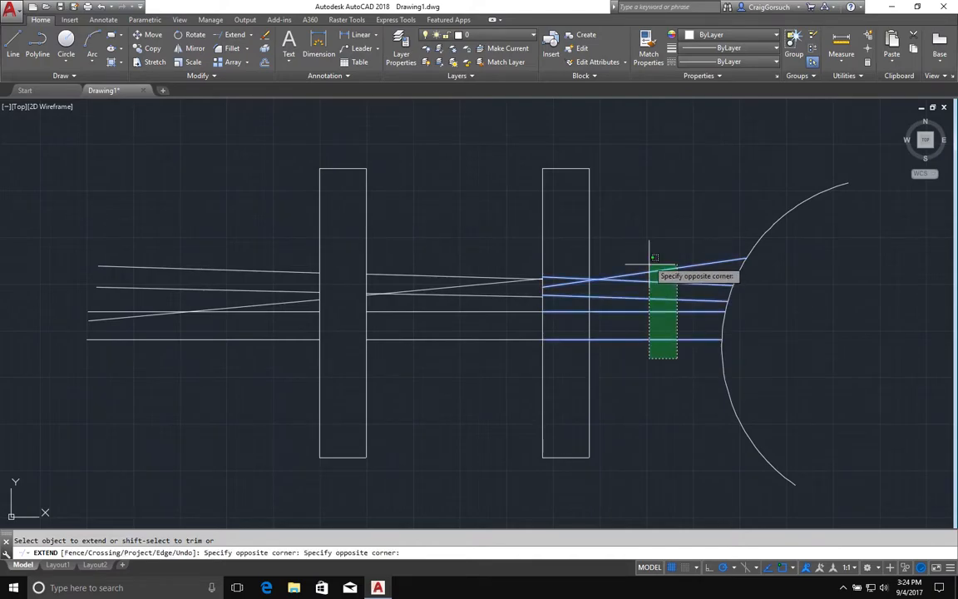
click(680, 269)
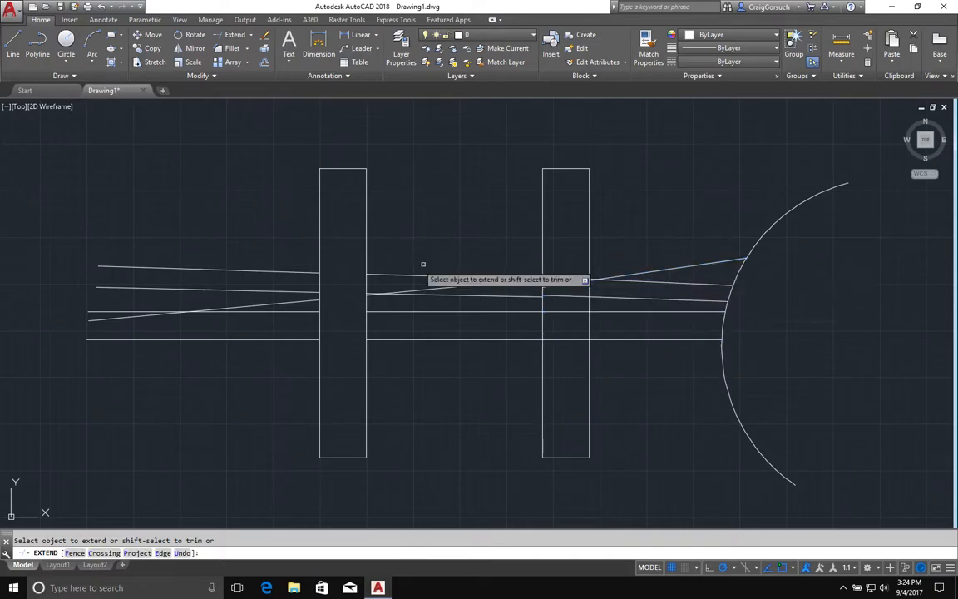
click(420, 259)
click(376, 401)
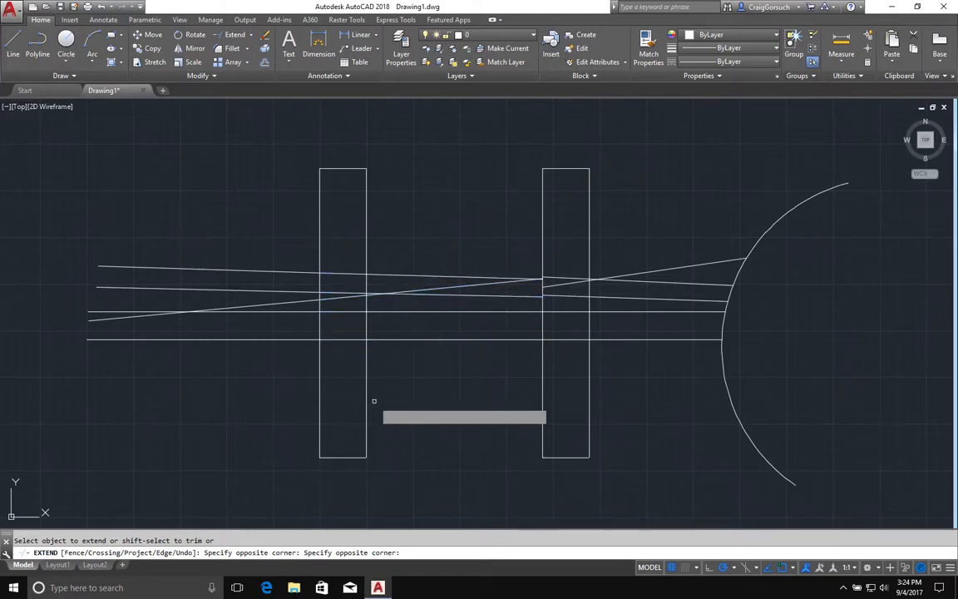
- Trim the line segments between the two rectangles with a crossing selection while staying in the Extend command
shift+click(455, 364)
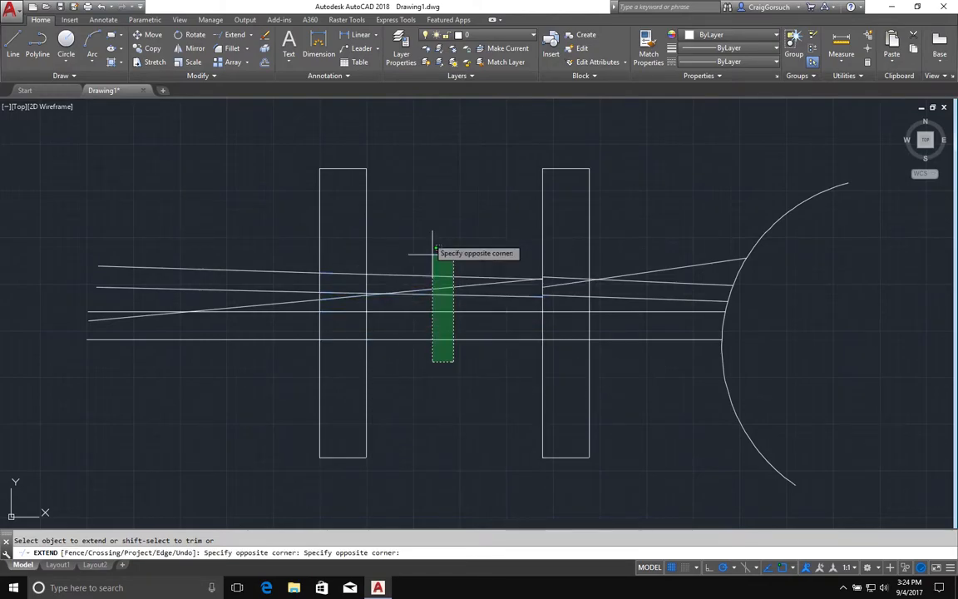
shift+click(429, 240)
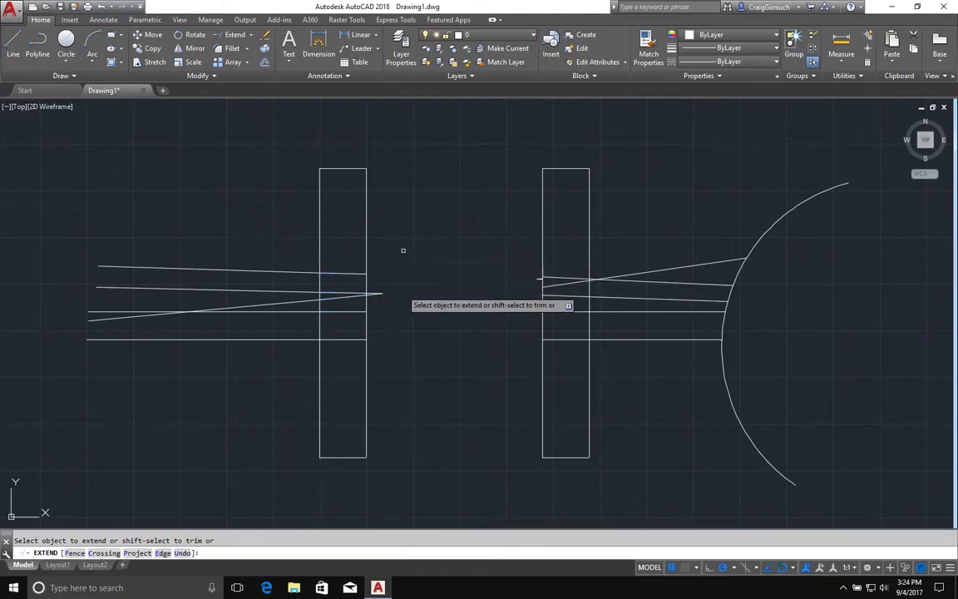
scroll(402, 299, down, 1)
scroll(388, 307, up, 1)
scroll(387, 307, up, 4)
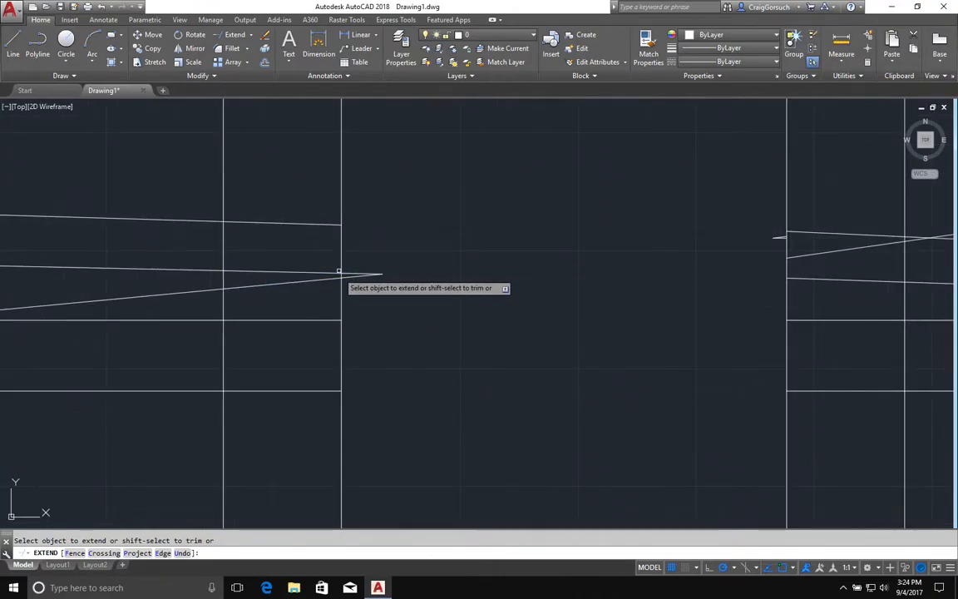
- Extend the trimmed lines from the left rectangle back to the near edge of the right rectangle
click(398, 247)
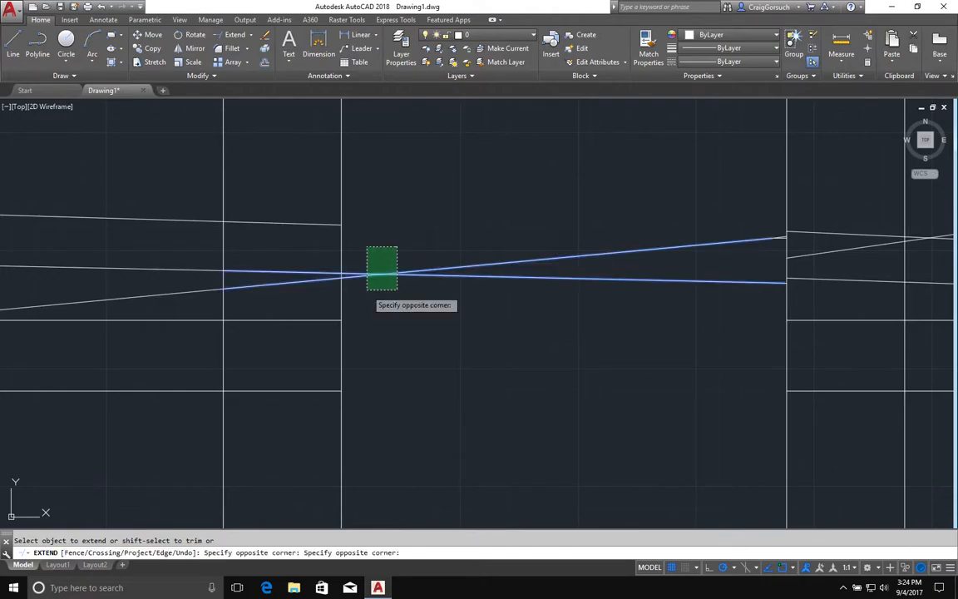
click(364, 293)
click(322, 220)
click(317, 240)
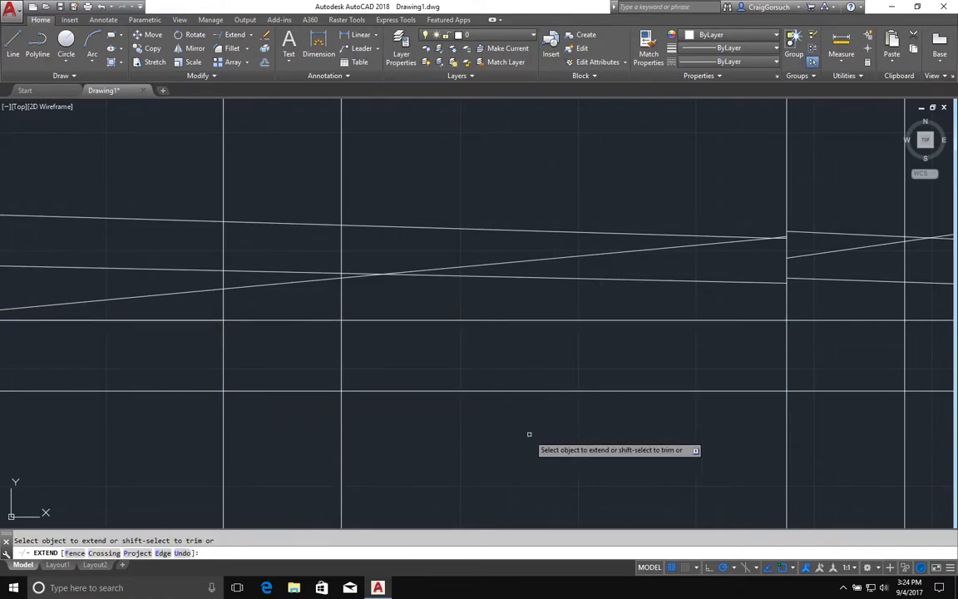
- Trim all lines between the rectangles again, including the leftover tips projecting from the left rectangle
shift+click(529, 434)
shift+click(432, 142)
shift+click(411, 256)
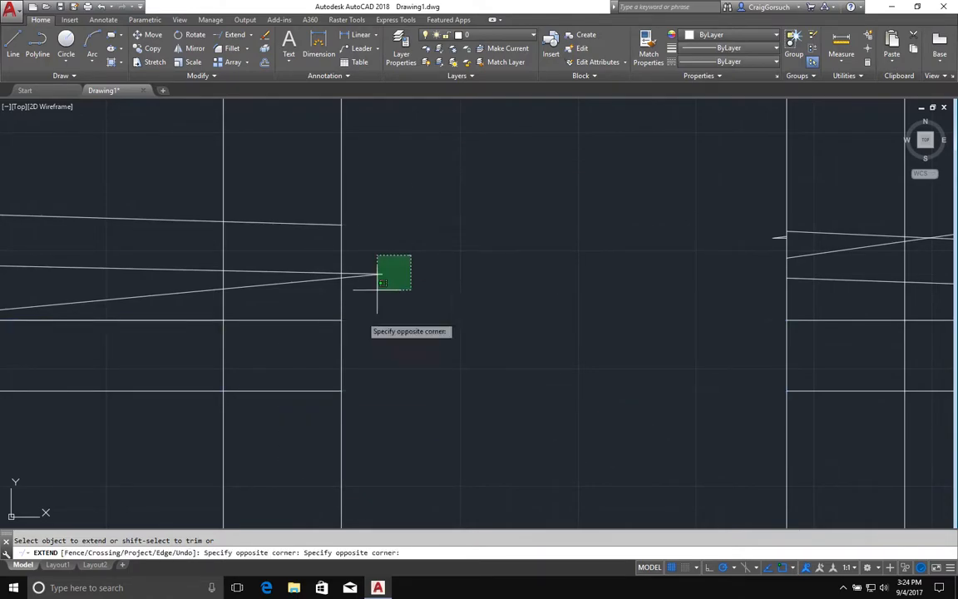
shift+click(355, 322)
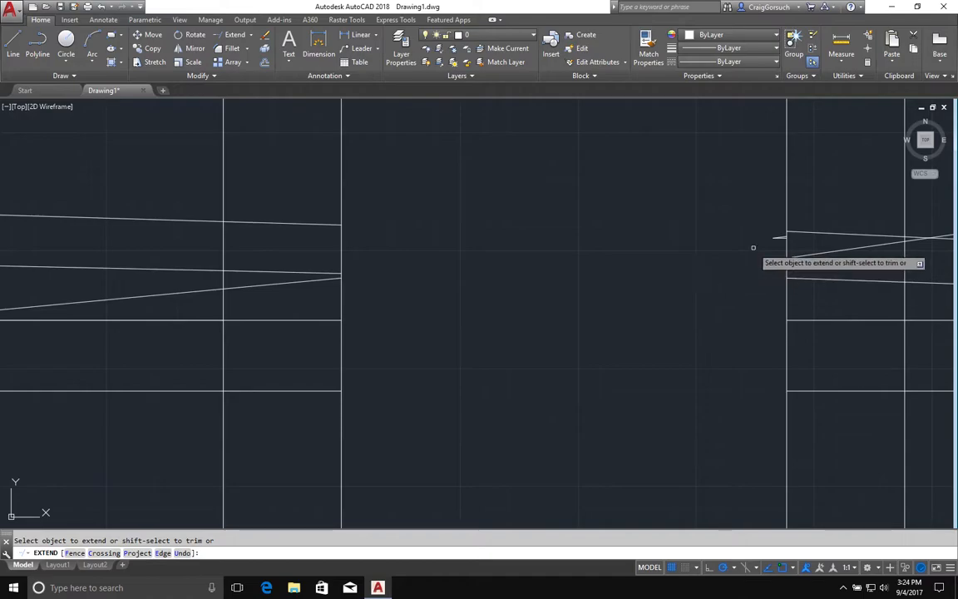
- Try to trim the two small leftover stubs at the near edge of the right rectangle
shift+click(783, 227)
shift+click(772, 248)
scroll(777, 242, down, 2)
scroll(776, 242, up, 5)
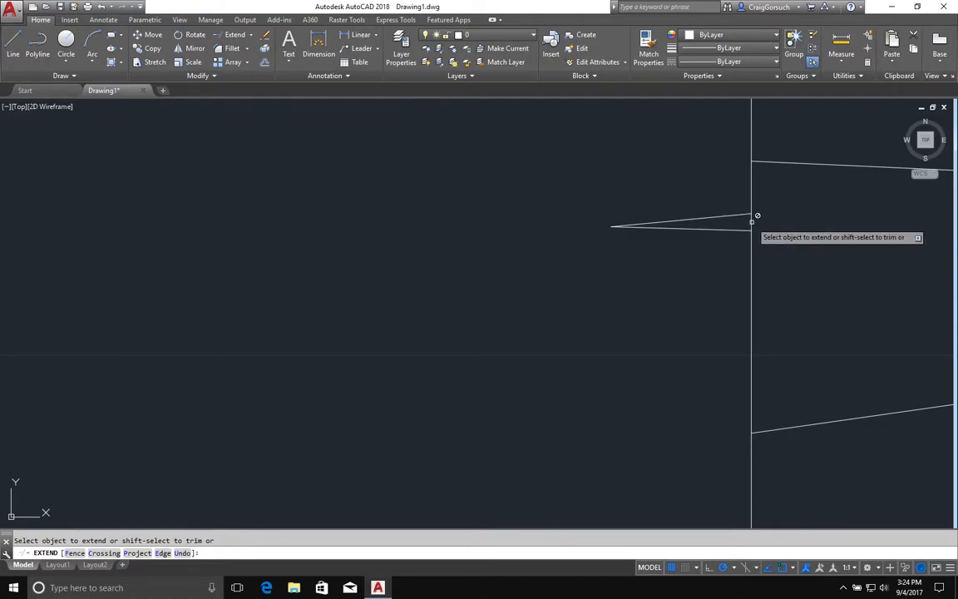
scroll(770, 223, down, 5)
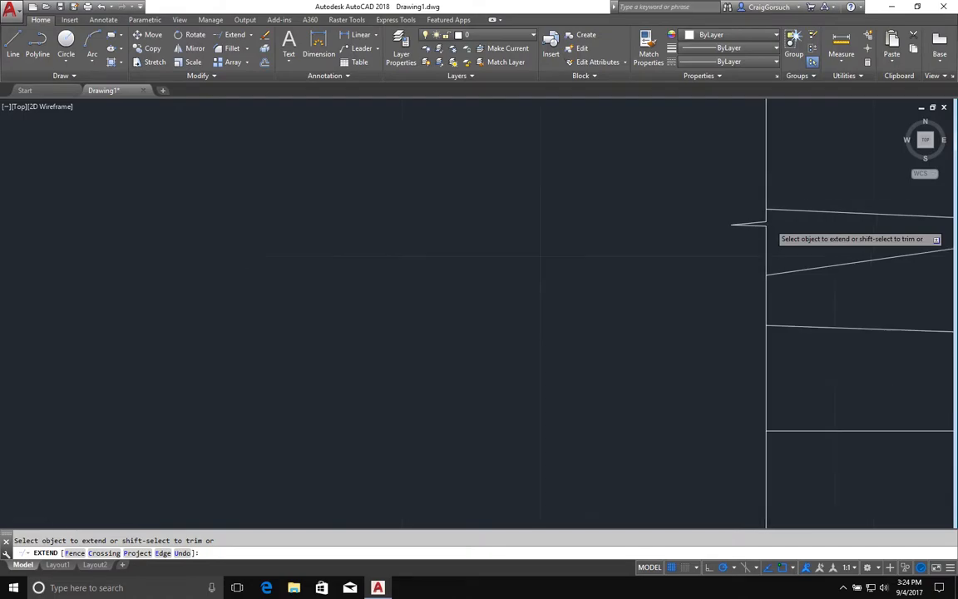
scroll(769, 223, down, 3)
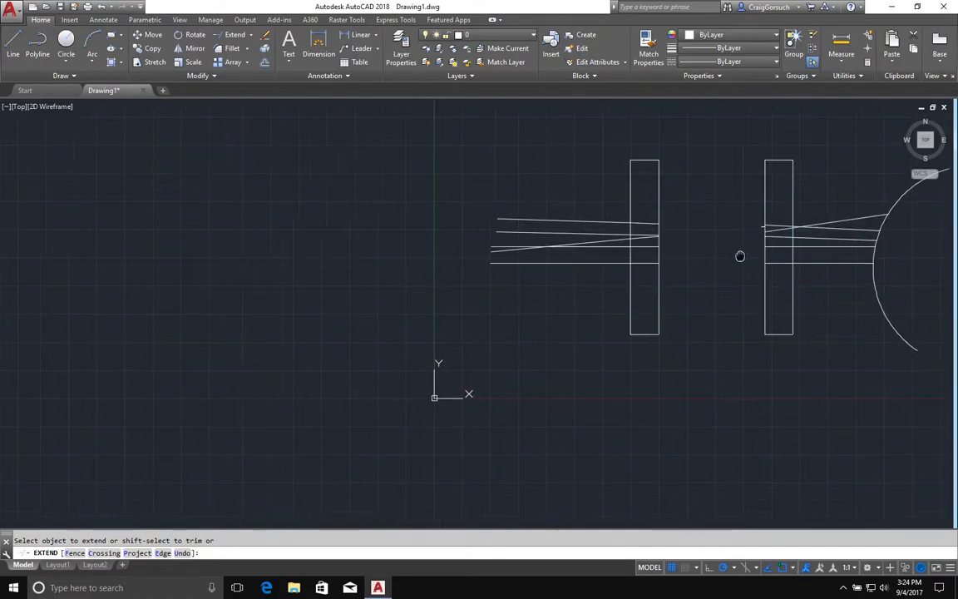
- Trim the left rectangle's right edge between the two horizontal lines, and extend it to close the gap
middle_drag(740, 255, 509, 294)
scroll(506, 296, up, 2)
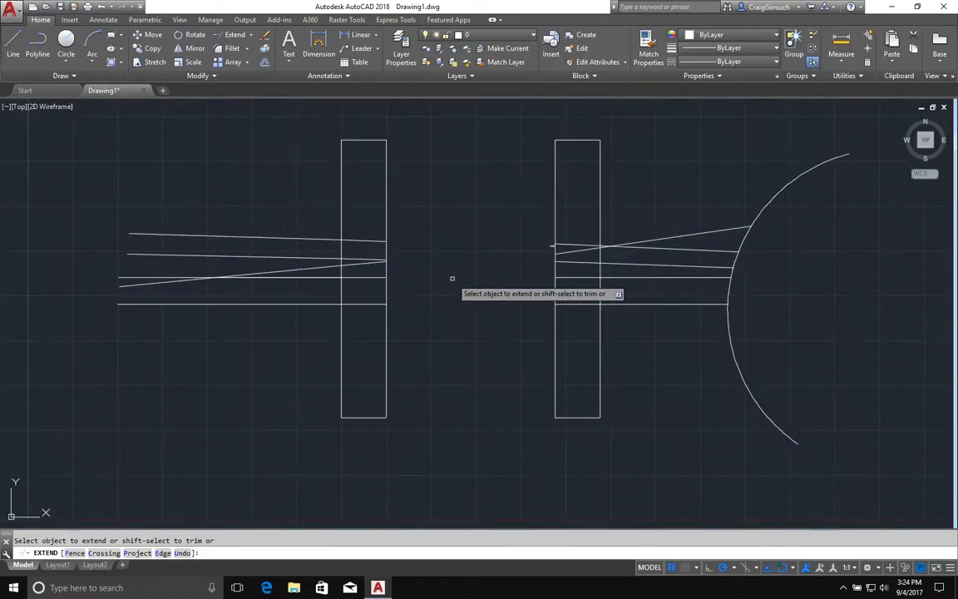
shift+click(406, 281)
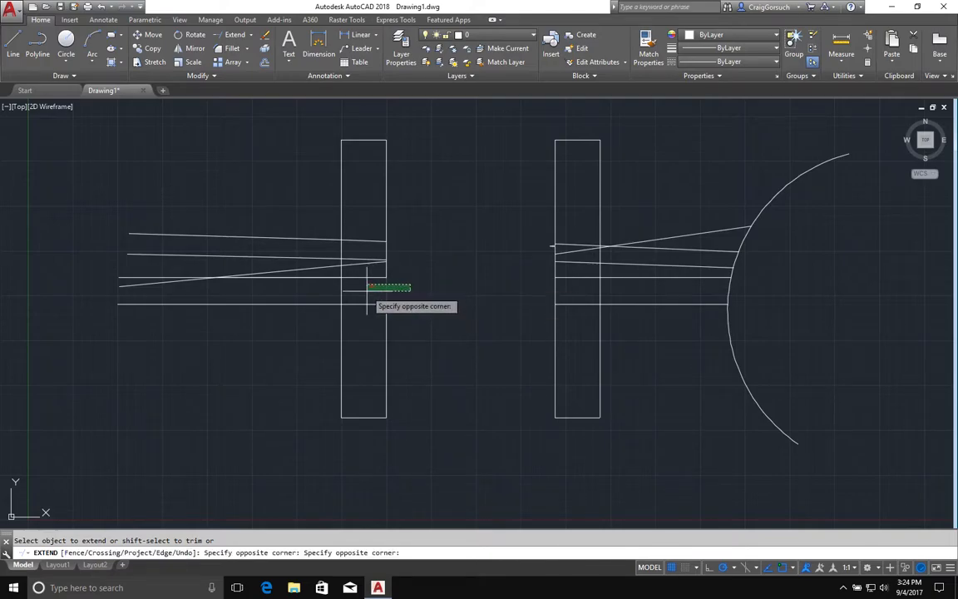
shift+click(367, 291)
click(382, 315)
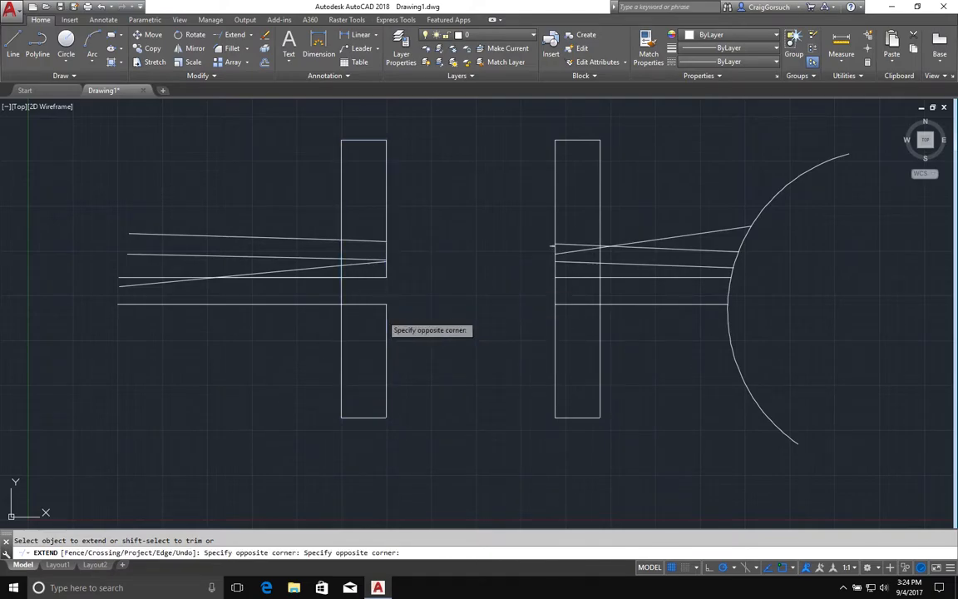
click(468, 350)
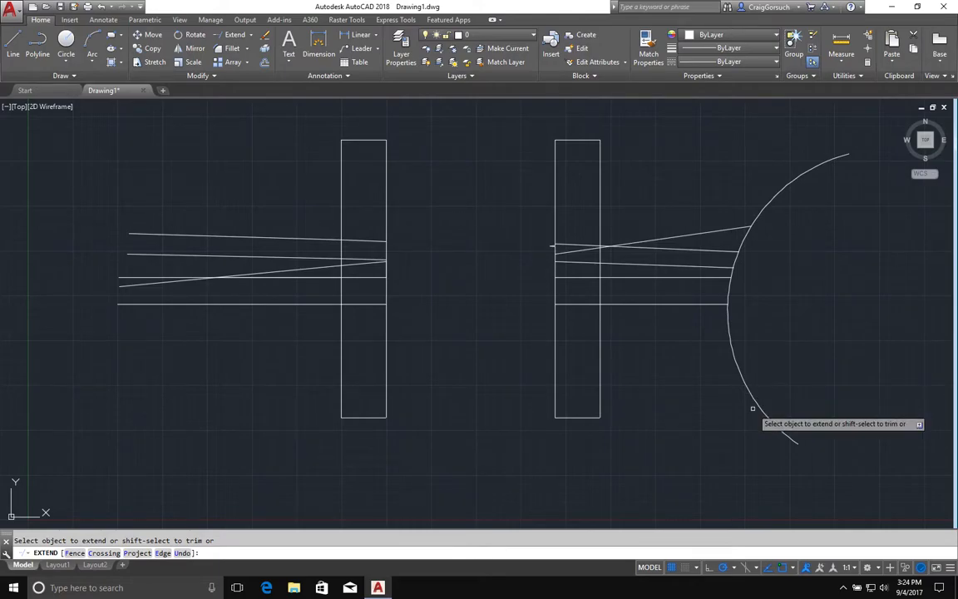
- Draw a long horizontal rectangle to the right of the arc, with its left end inside the arc's opening
middle_drag(754, 398, 416, 384)
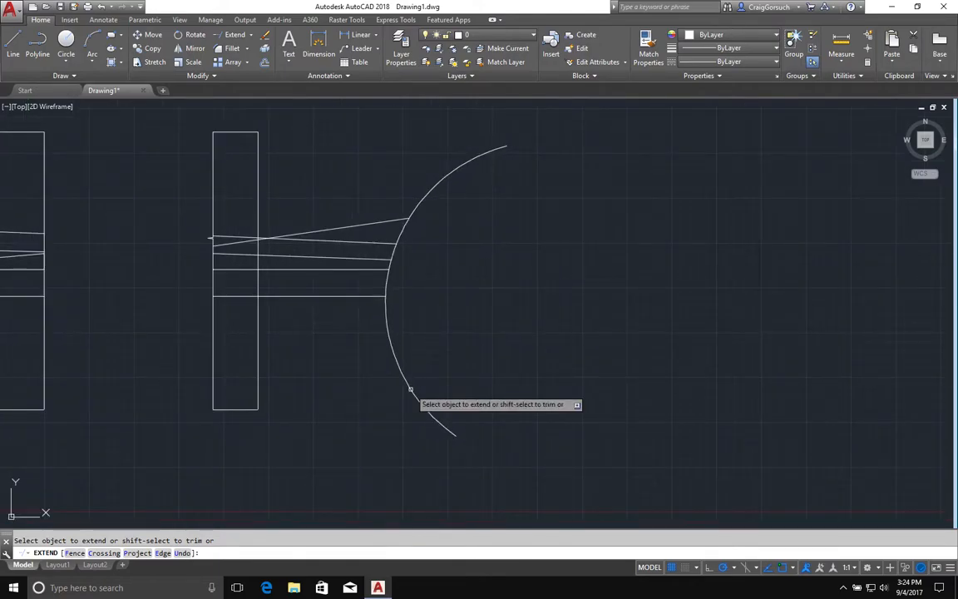
key(Escape)
text(rerec)
key(Return)
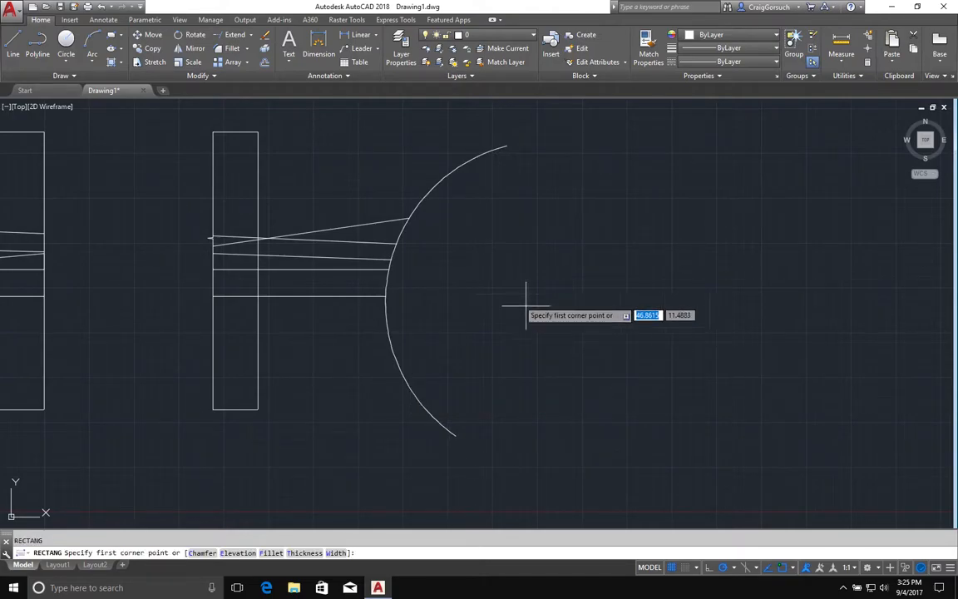
click(488, 254)
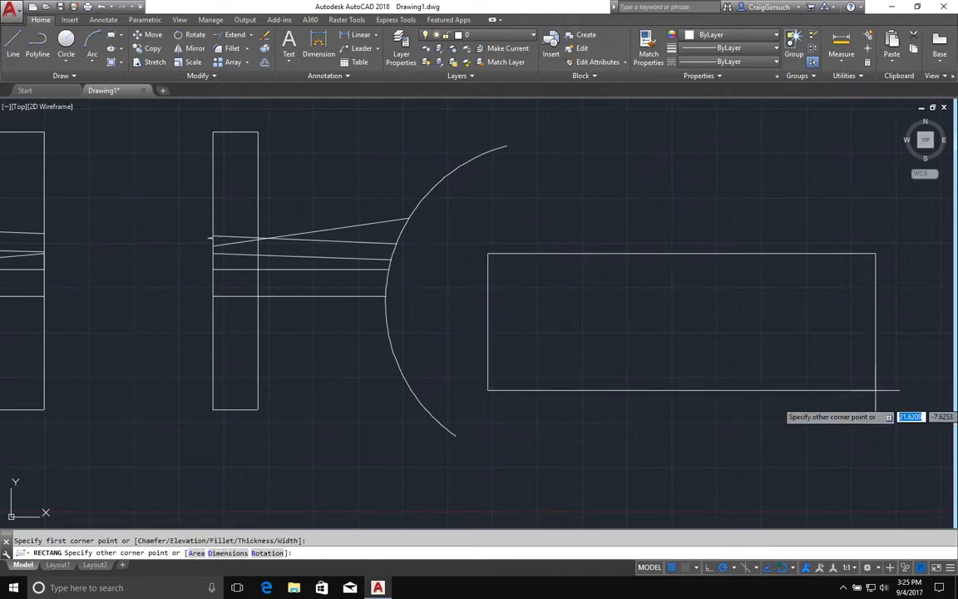
click(933, 329)
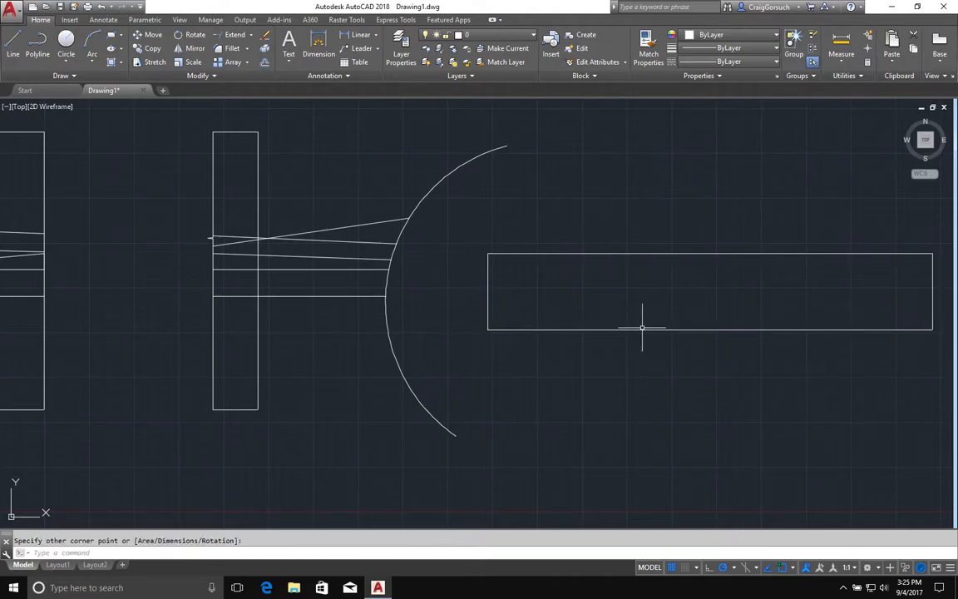
- Extend both ends of the arc around to the new horizontal rectangle, using all objects as boundary edges
text(ex)
key(Return)
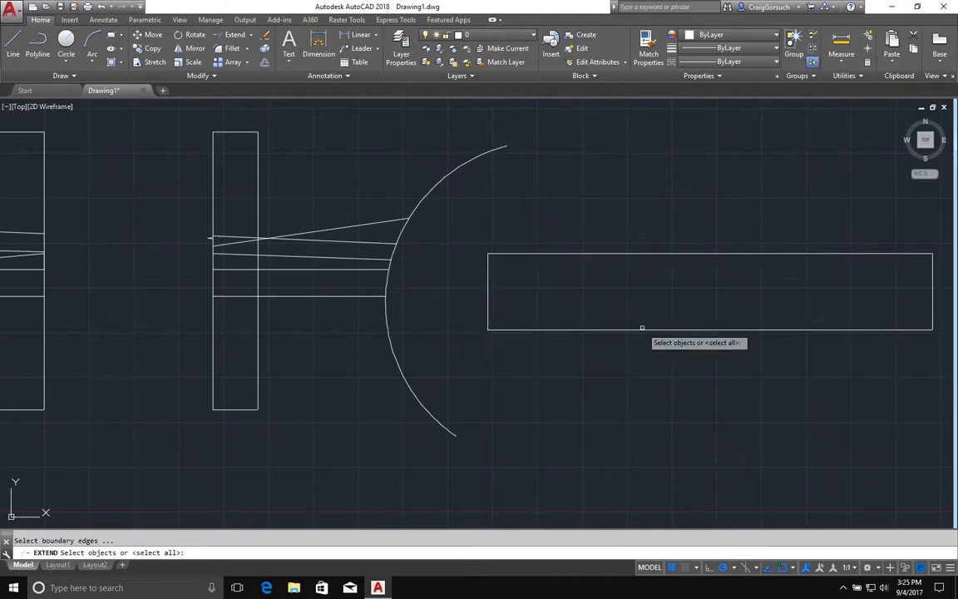
key(Return)
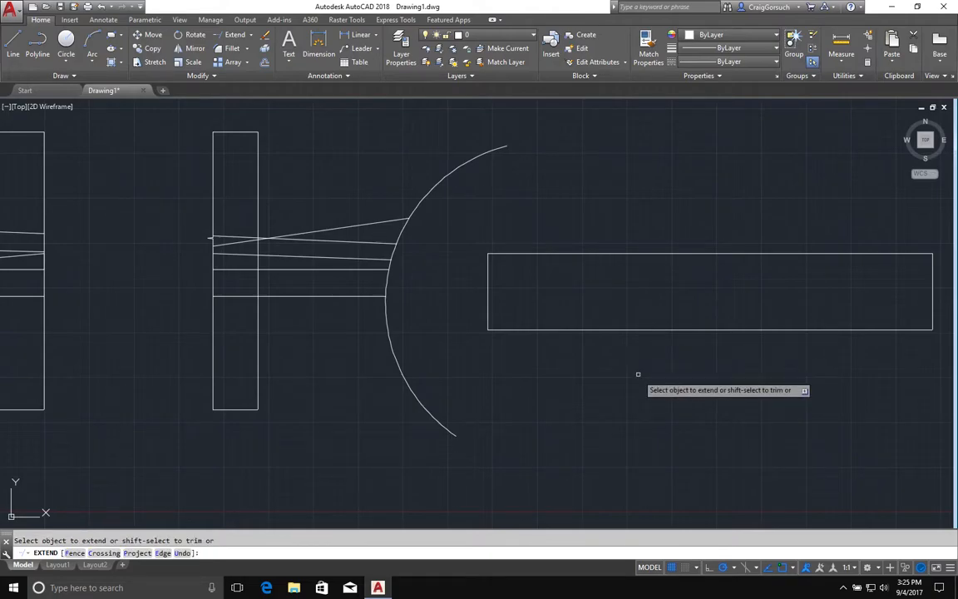
click(444, 427)
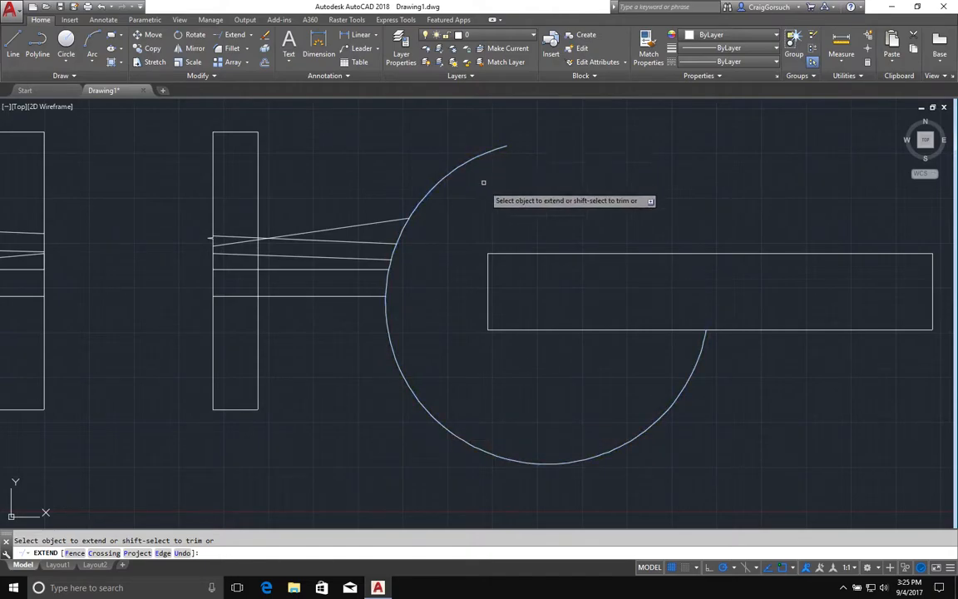
click(493, 149)
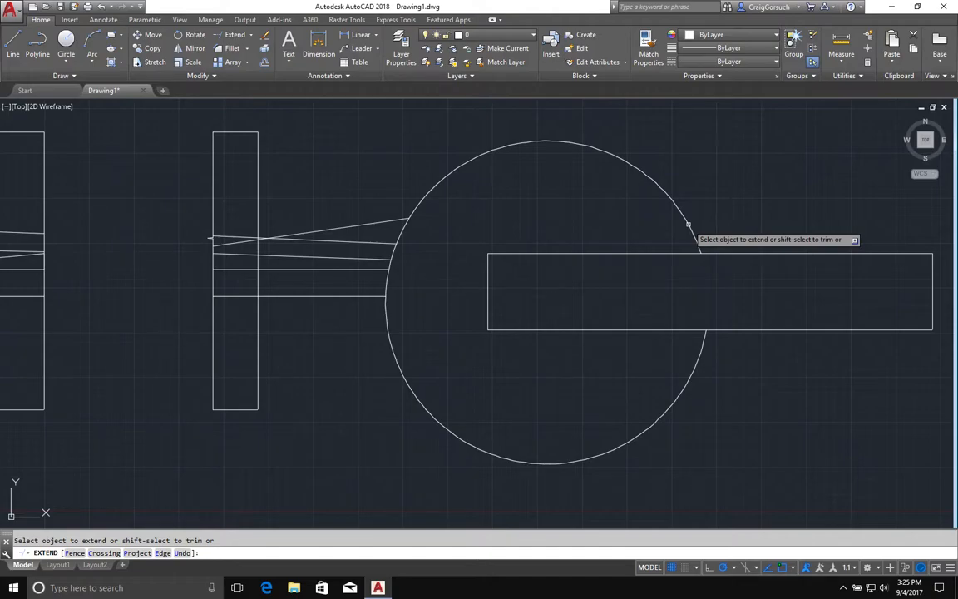
middle_drag(531, 251, 837, 261)
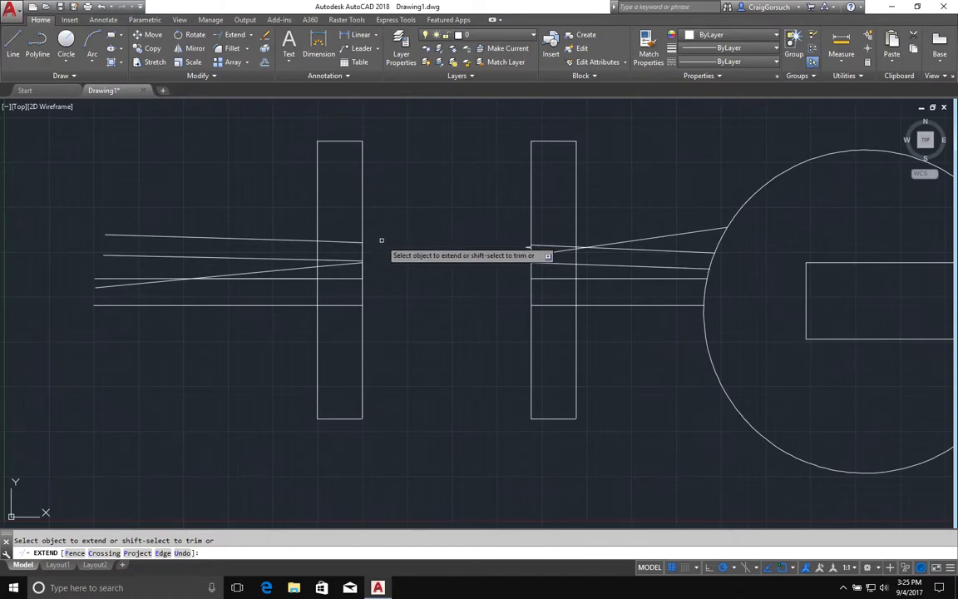
key(Escape)
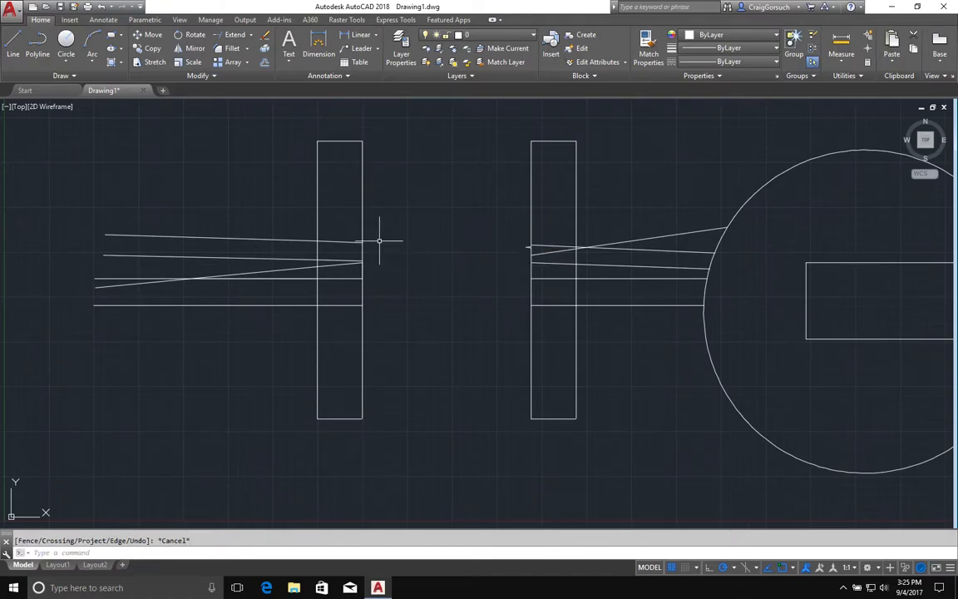
- Trim both vertical sides of the left rectangle above the highest crossing line, using all objects as cutting edges
text(tr)
key(Return)
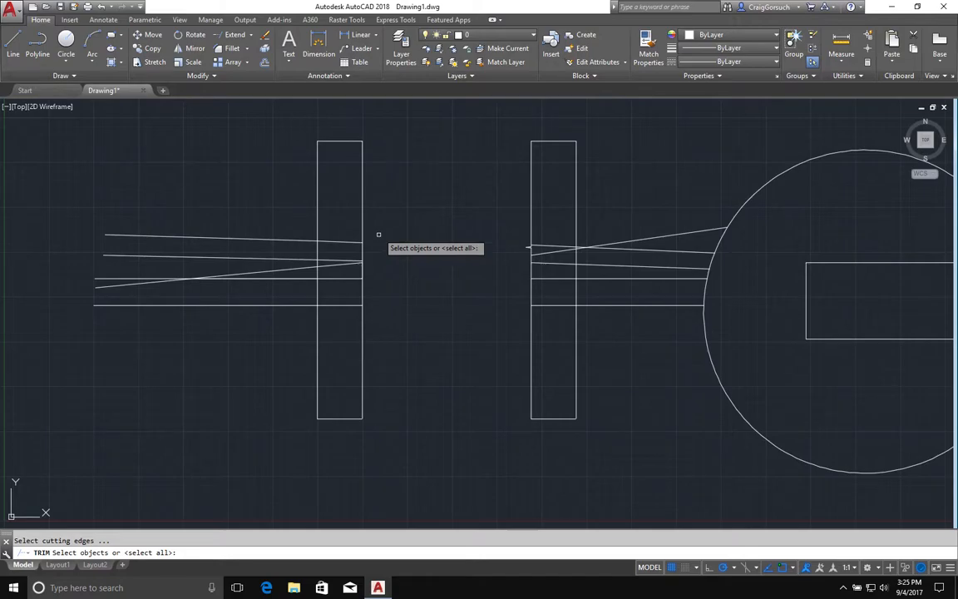
key(Return)
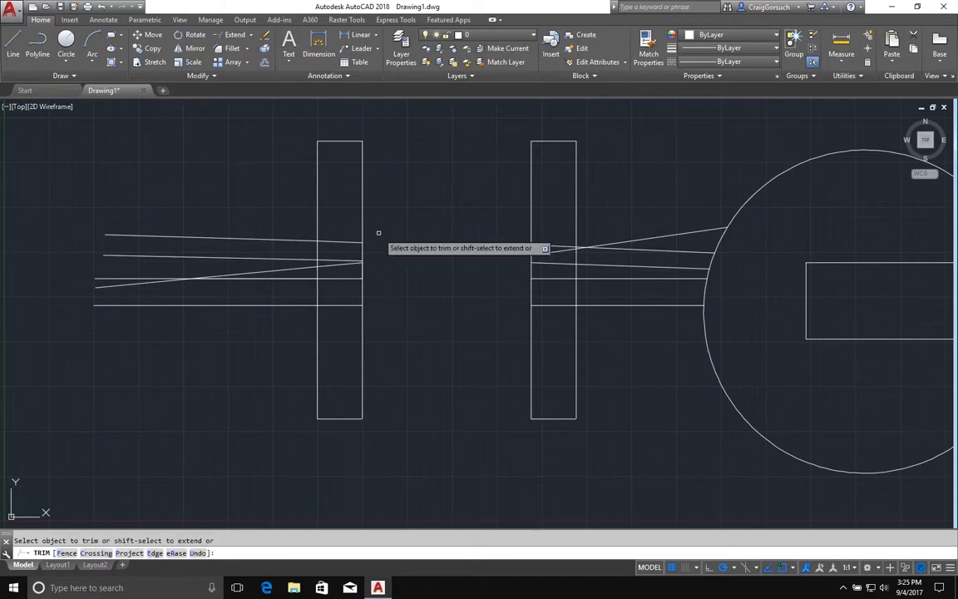
click(380, 131)
click(301, 157)
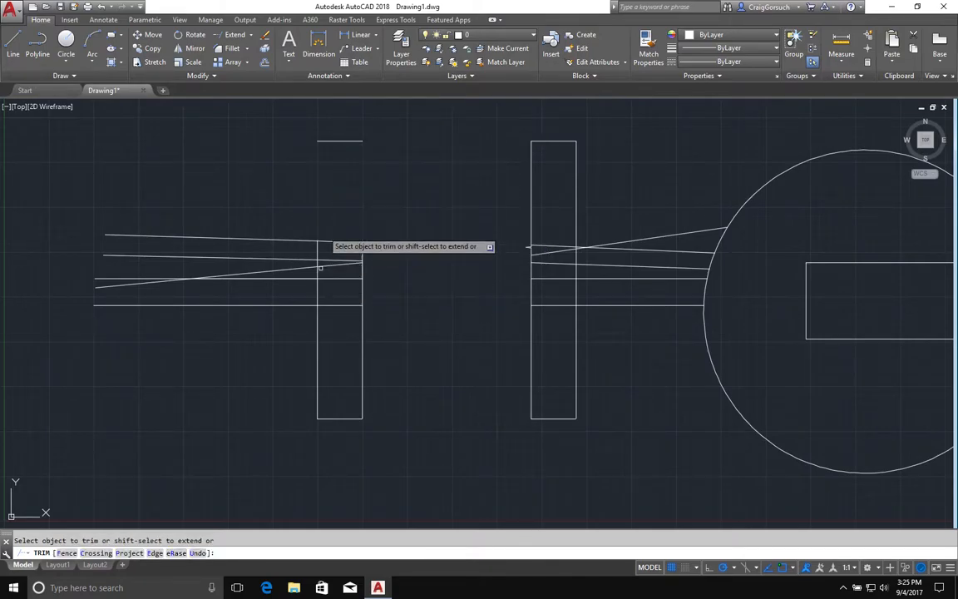
- Trim the left rectangle's left side below the lowest line, plus segments of the slanted and upper horizontal lines, with one crossing selection
click(332, 207)
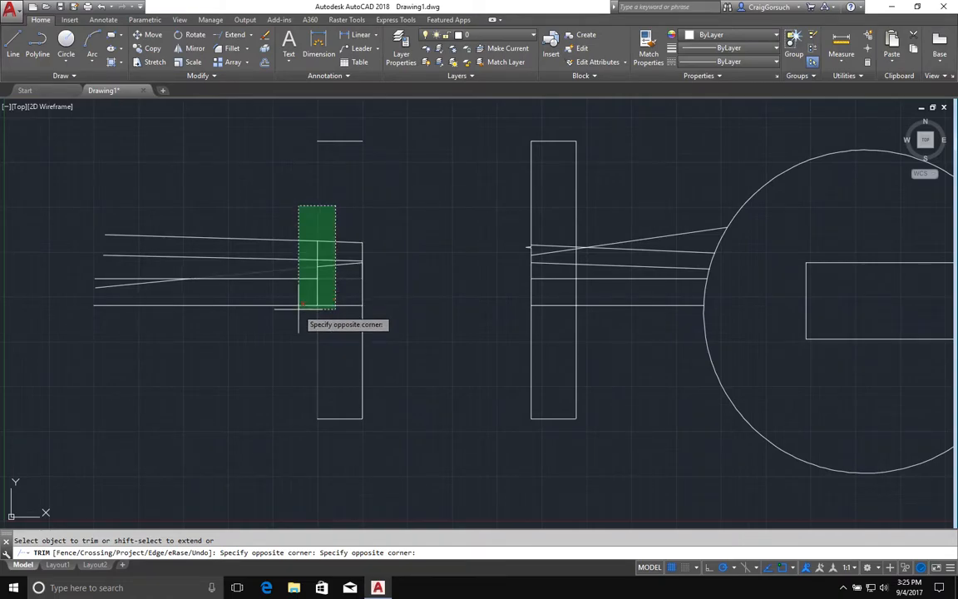
click(300, 316)
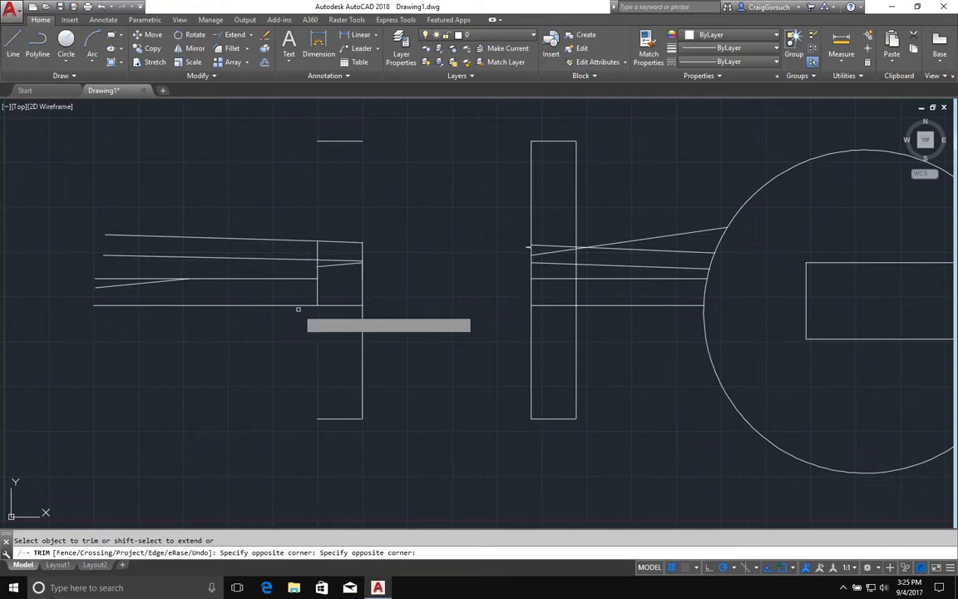
click(259, 276)
click(252, 278)
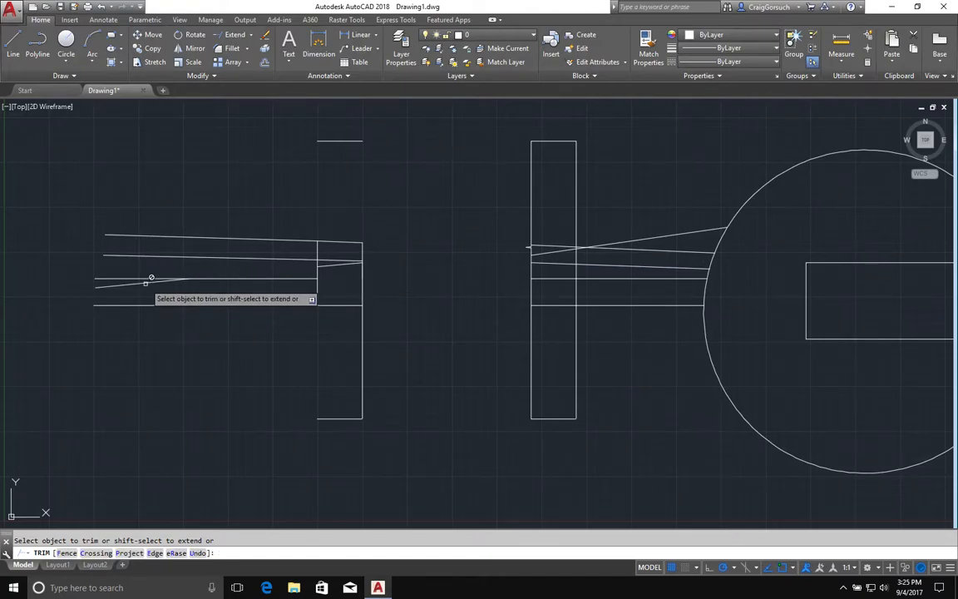
key(Escape)
- Select the upper horizontal line beside the slanted remnant to inspect its extent, and clear the selection
click(205, 278)
key(Escape)
click(204, 278)
click(146, 275)
click(144, 278)
key(Escape)
scroll(249, 295, up, 2)
scroll(325, 315, down, 2)
scroll(311, 317, down, 2)
middle_drag(457, 326, 435, 353)
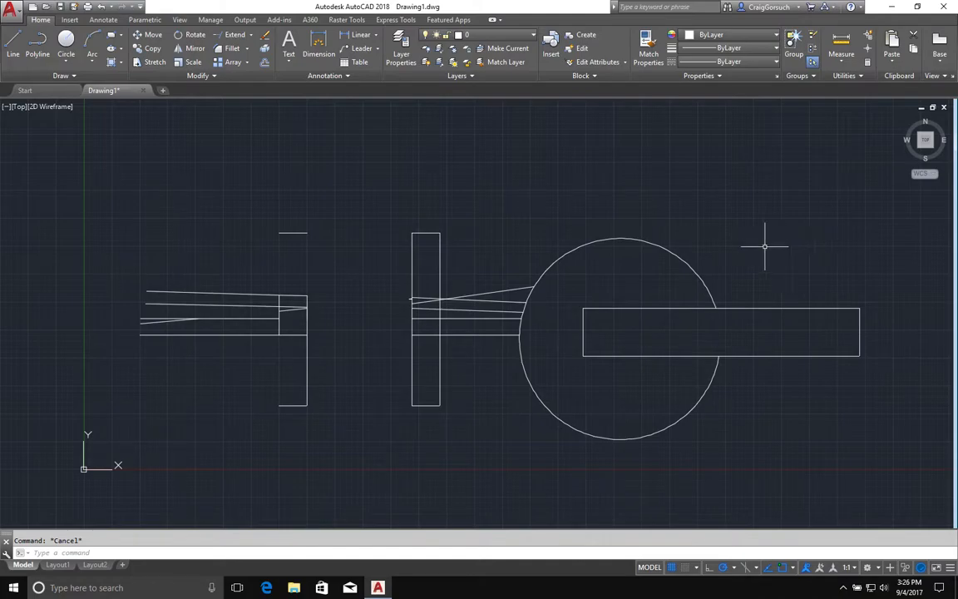
scroll(7, 258, down, 2)
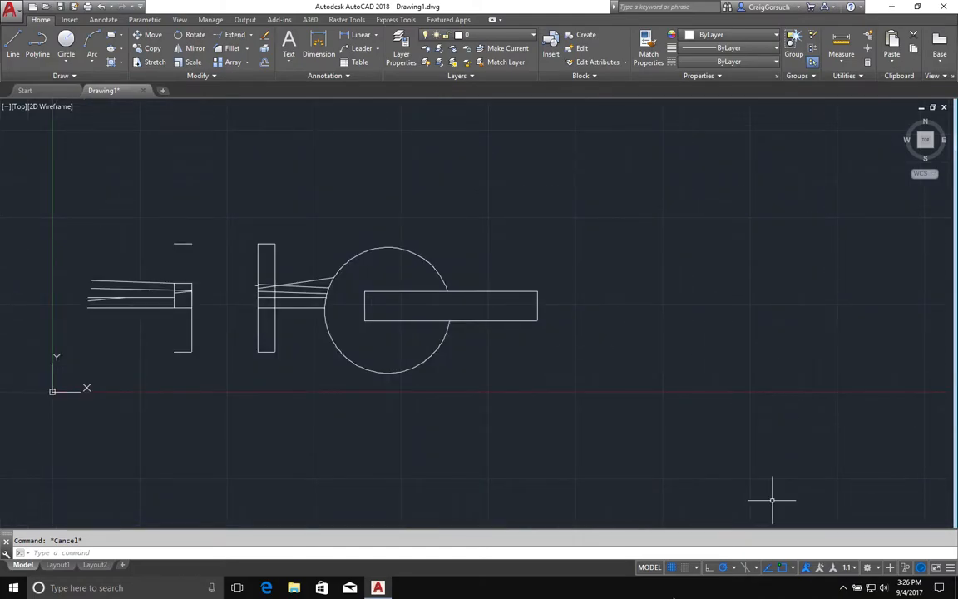